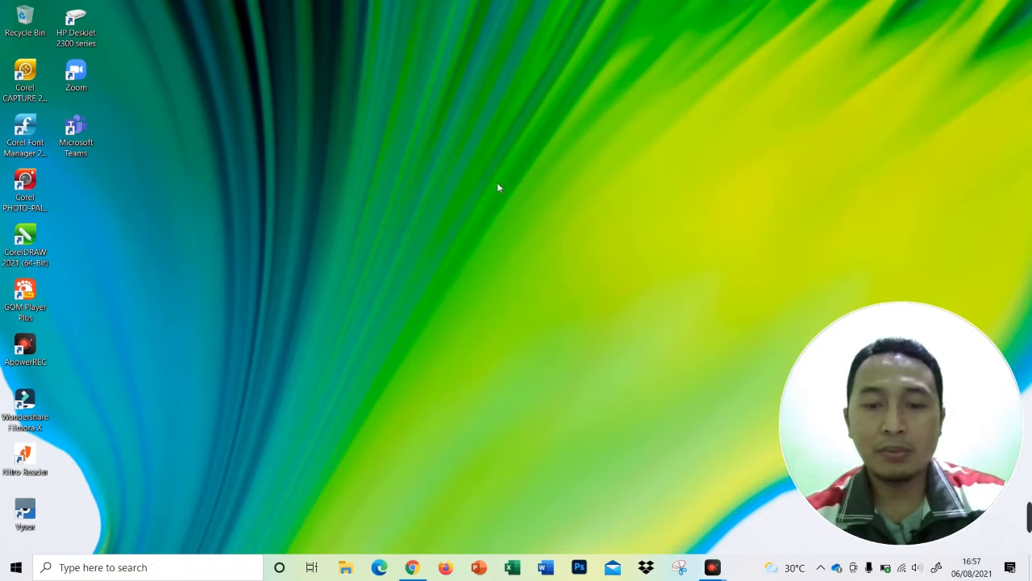
Switch to Microsoft Teams in Chrome, open the gray MK team, and start a blank OneNote class notebook in its Umum channel
click(412, 567)
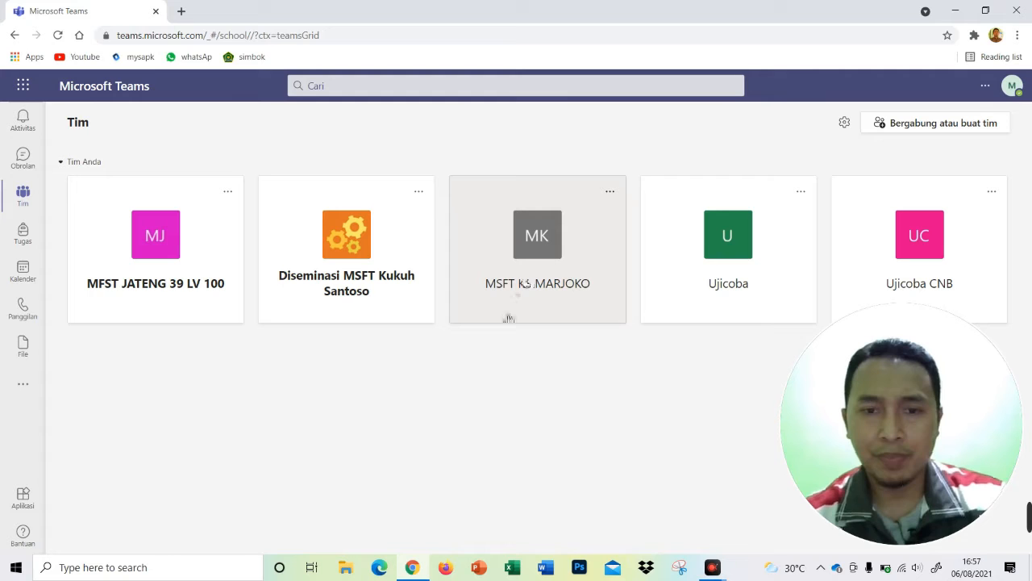
click(547, 244)
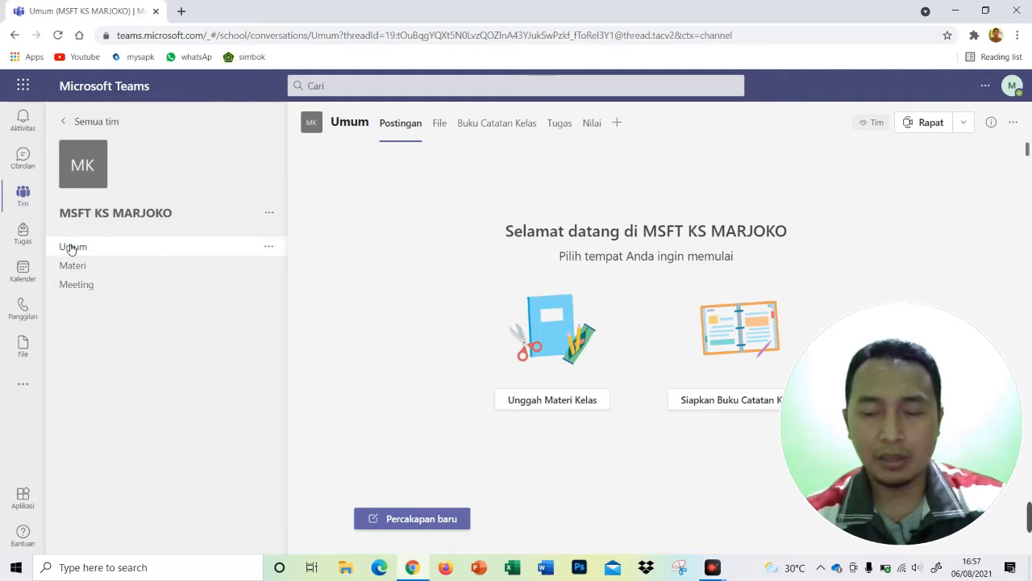
click(493, 125)
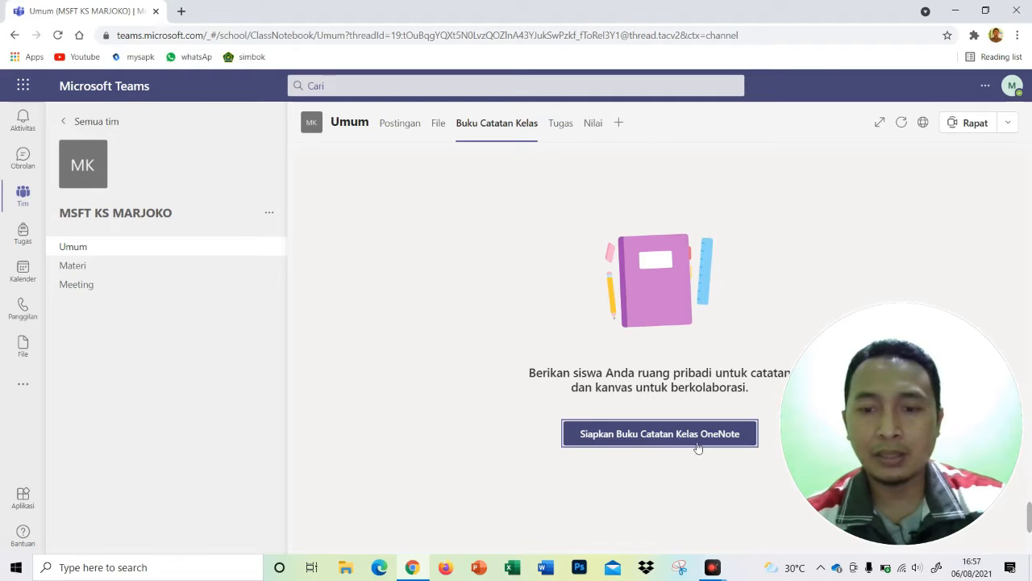
click(672, 440)
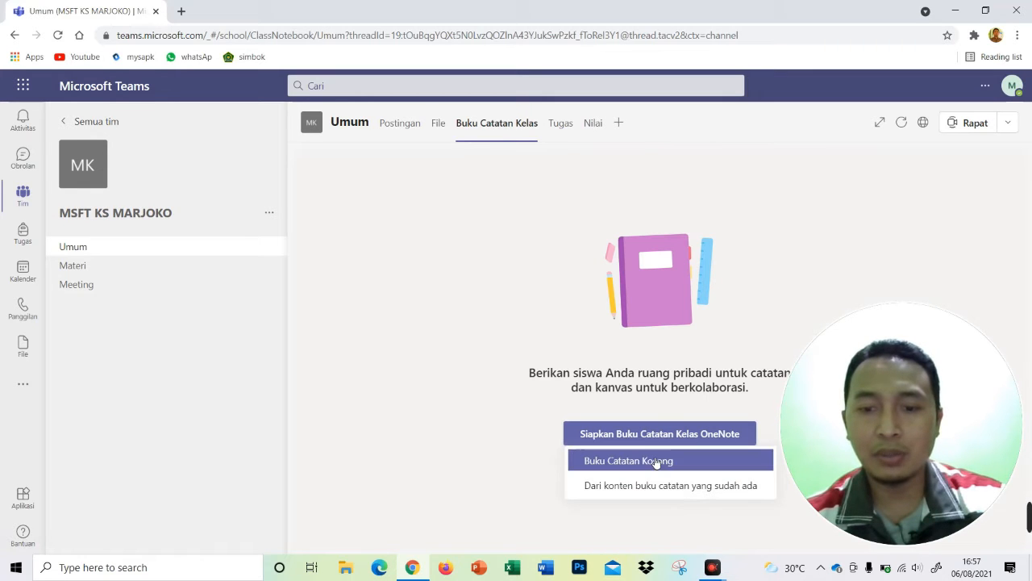
click(652, 463)
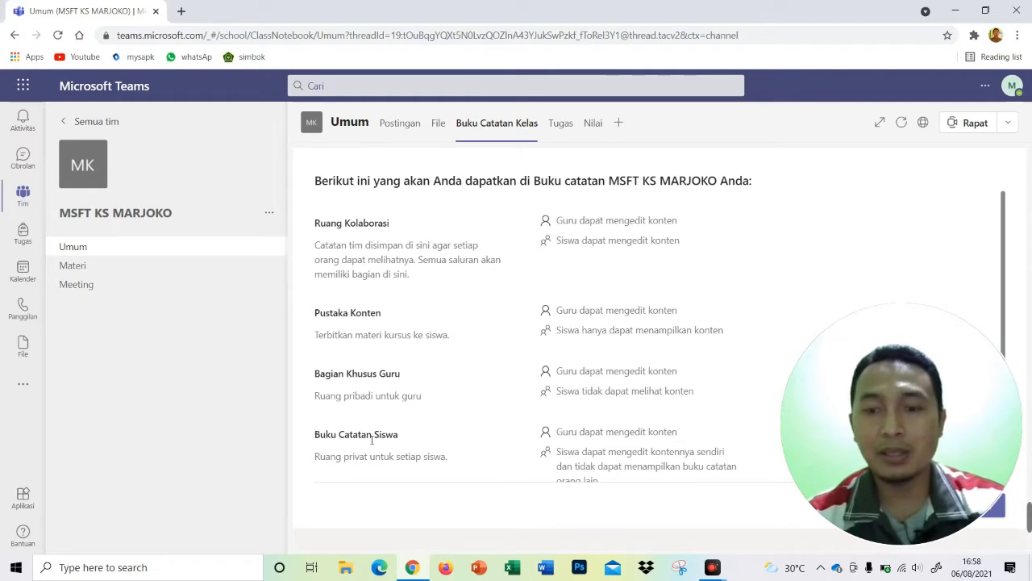
Continue to the student section setup and remove the suggested sections Handout, Catatan Kelas, Pekerjaan Rumah and Kuis
mouse_move(850, 370)
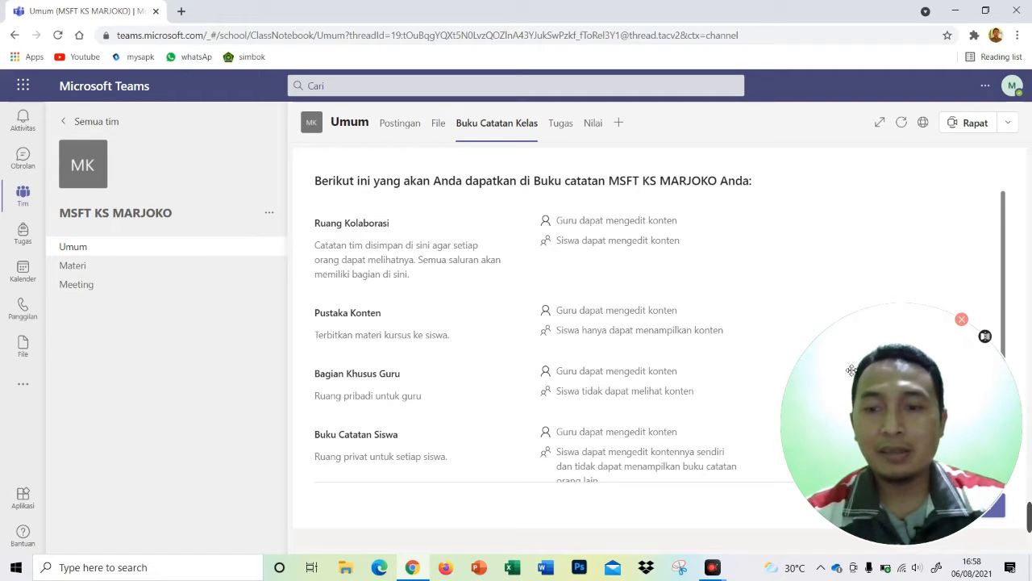
drag(880, 347, 810, 227)
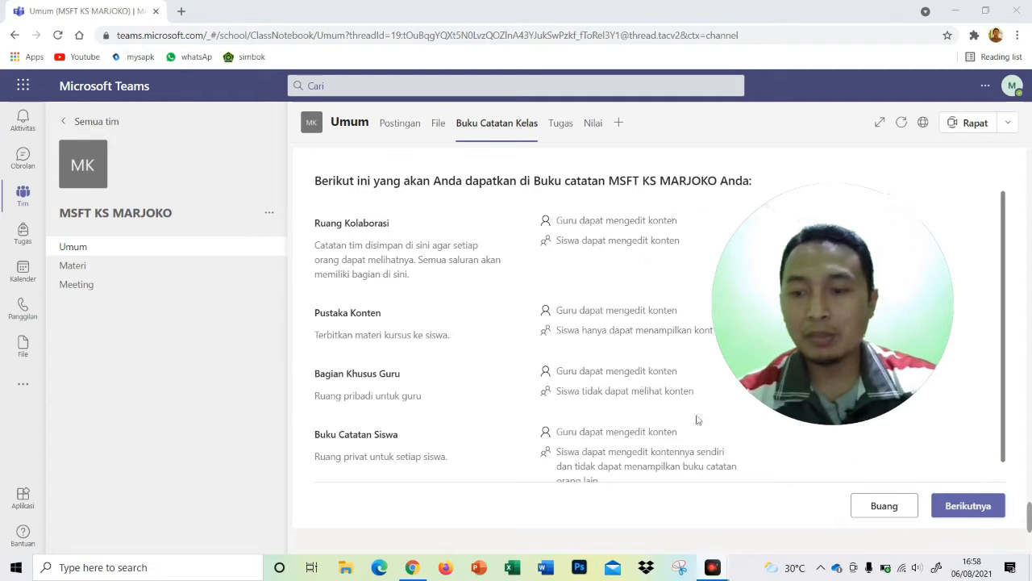
click(961, 506)
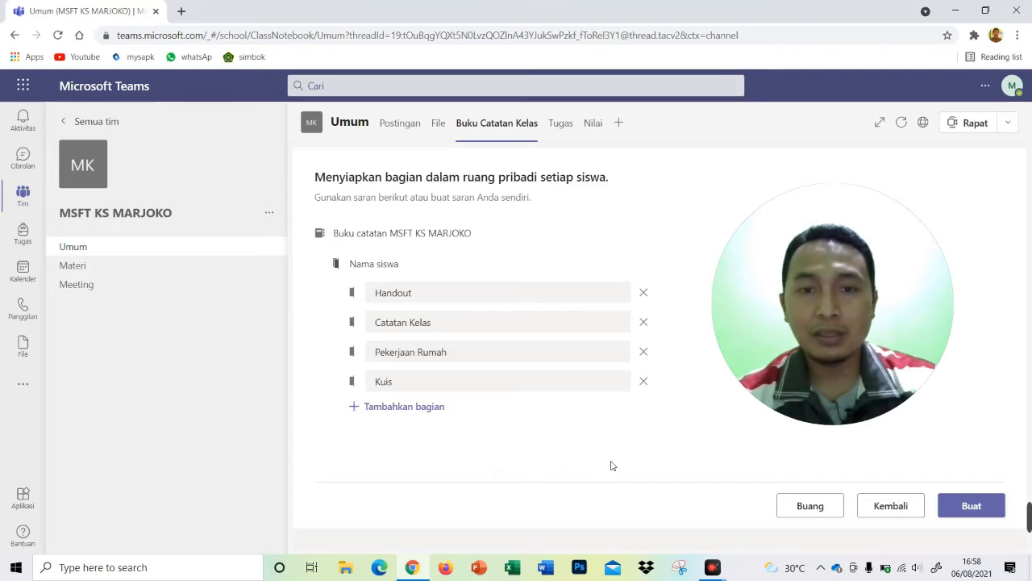
click(646, 381)
click(645, 352)
click(643, 323)
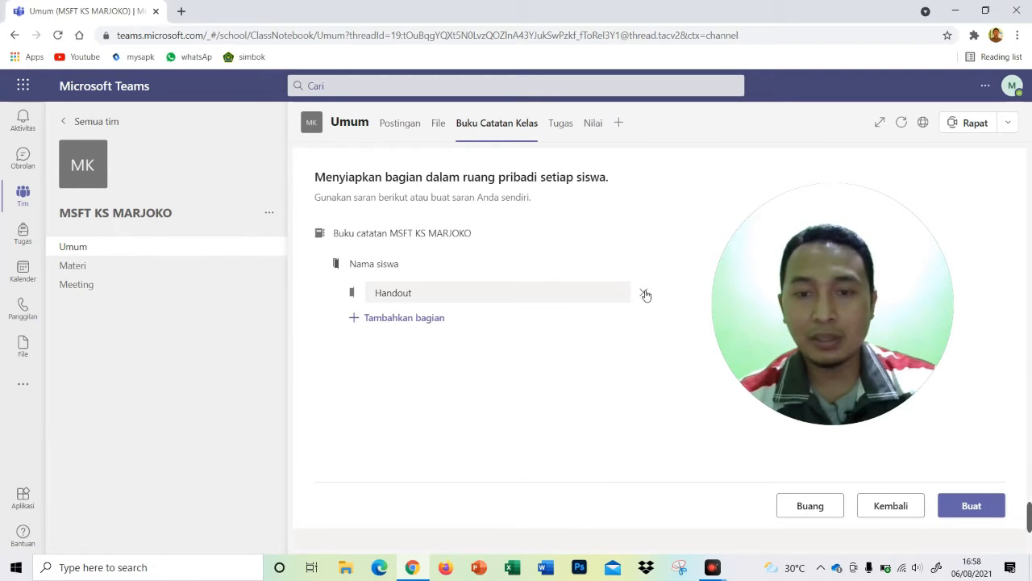
click(644, 293)
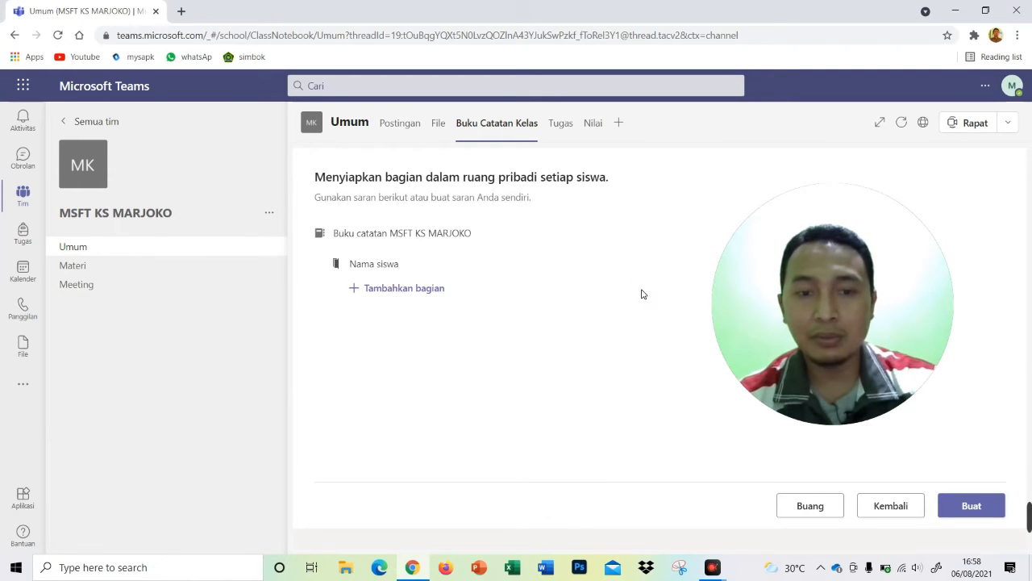
Add a section named "Buku Tugas" to each student's private space
click(396, 289)
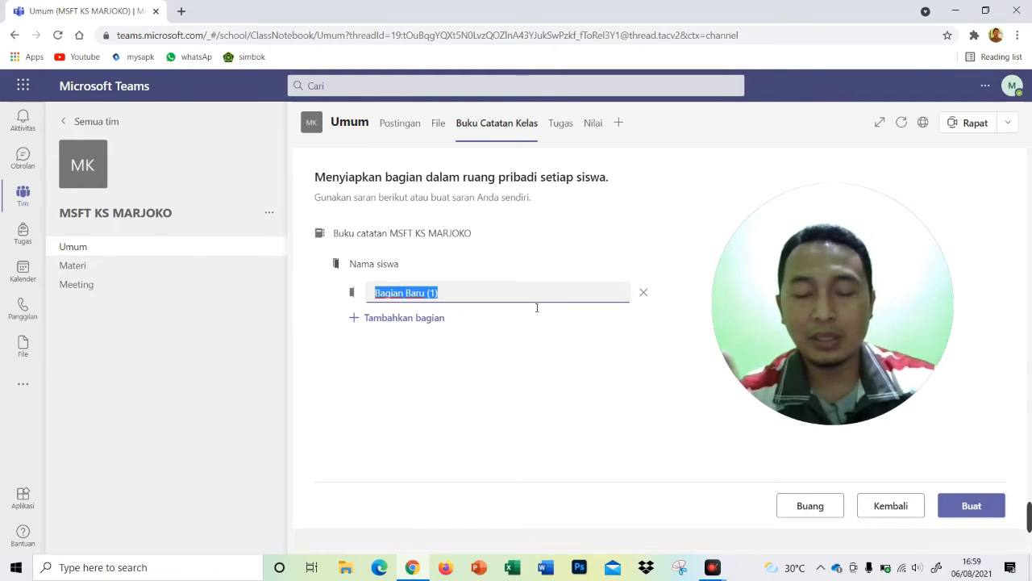
text(Buku TUga)
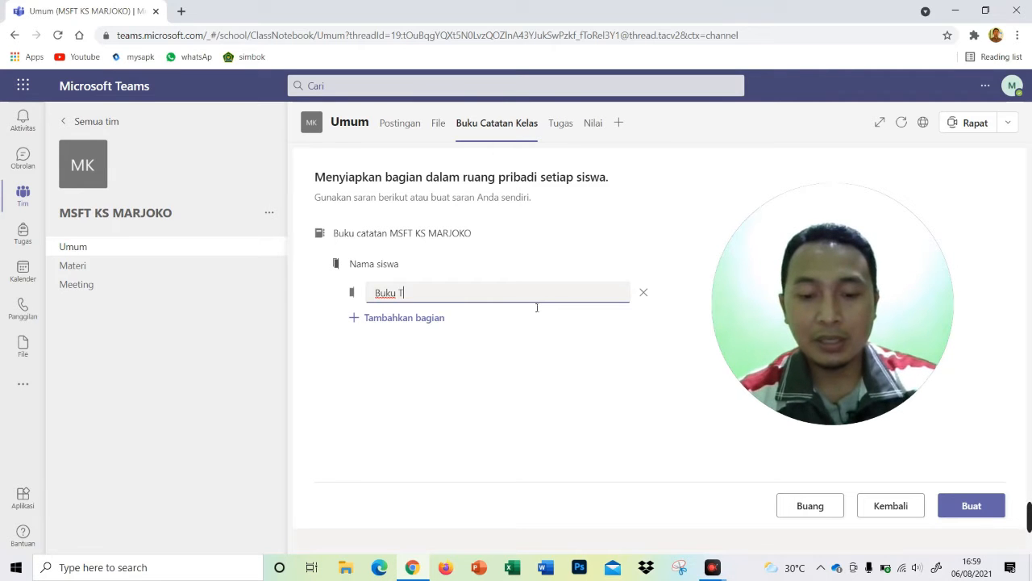
key(BackSpace)
key(BackSpace)
key(BackSpace)
text(ugas)
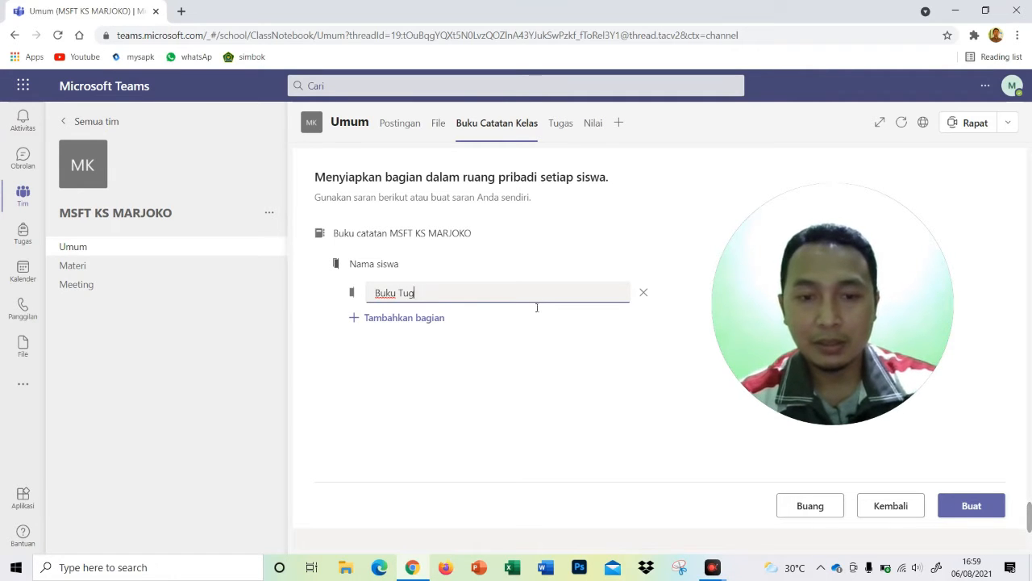
Add a second student section named "Buku Catatan" and create the class notebook
click(435, 325)
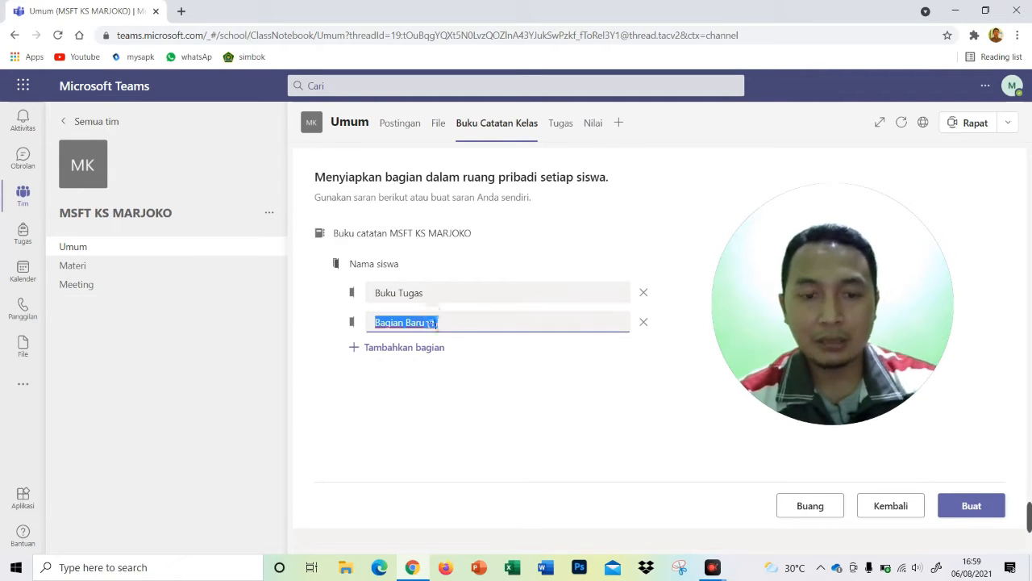
text(Buku Catatan)
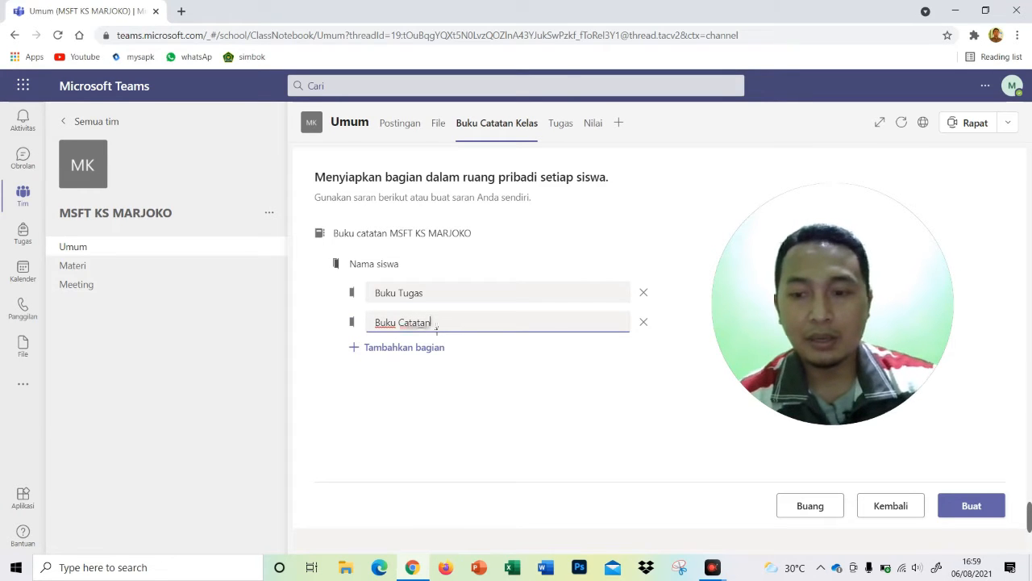
click(985, 496)
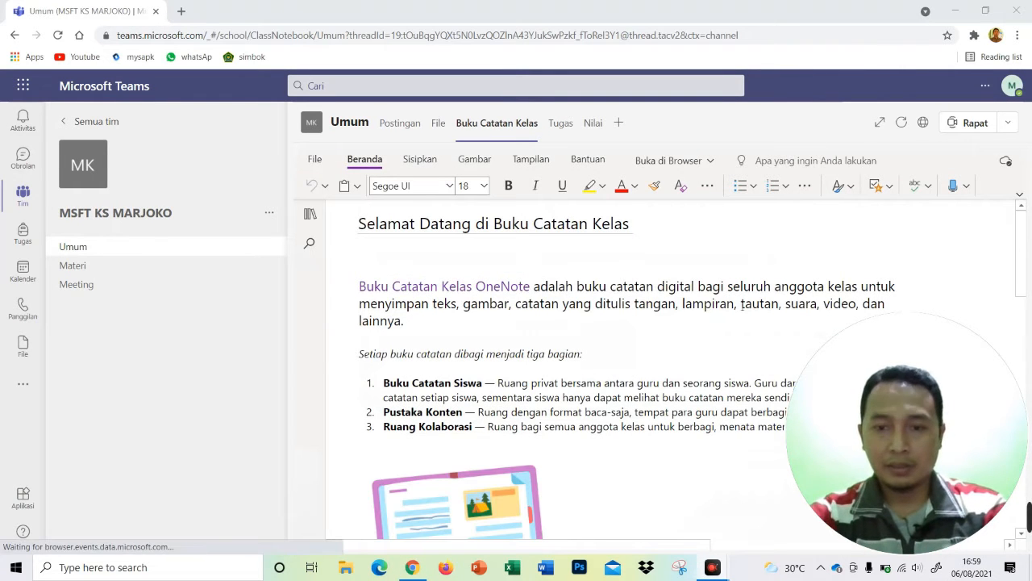
Delete the whole body content block below the title of the notebook's welcome page
click(739, 304)
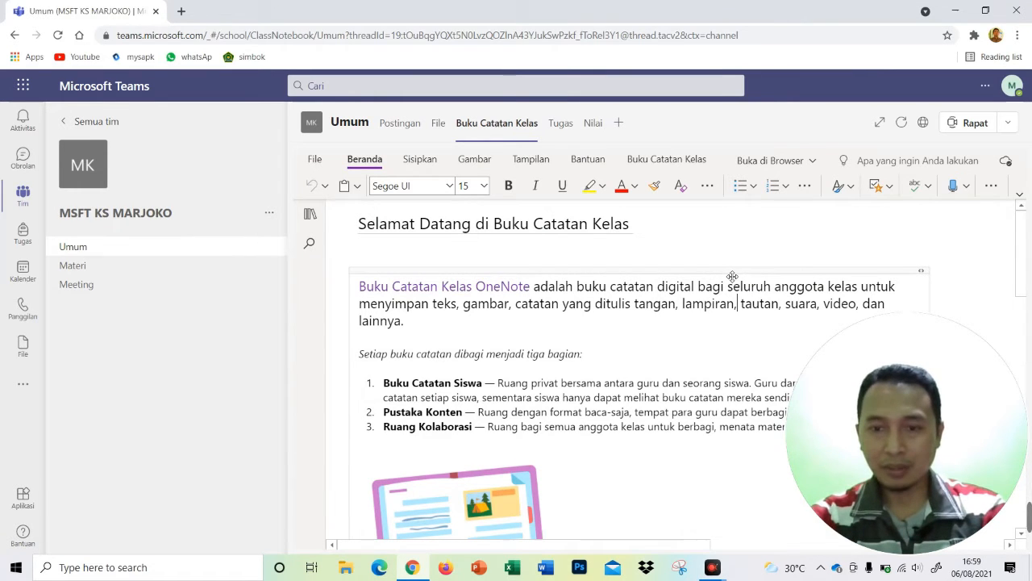
click(732, 277)
click(732, 272)
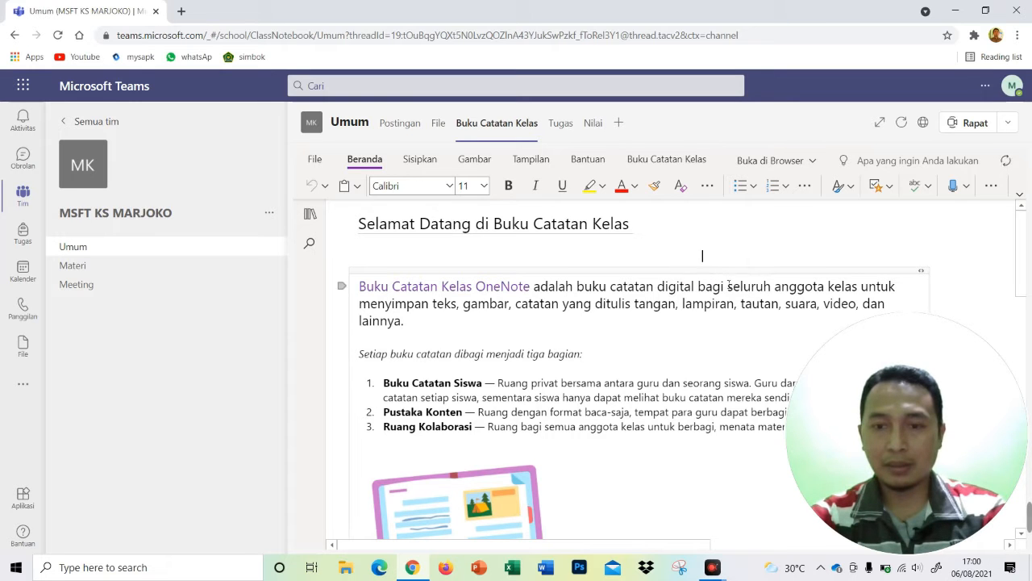
click(767, 286)
click(789, 277)
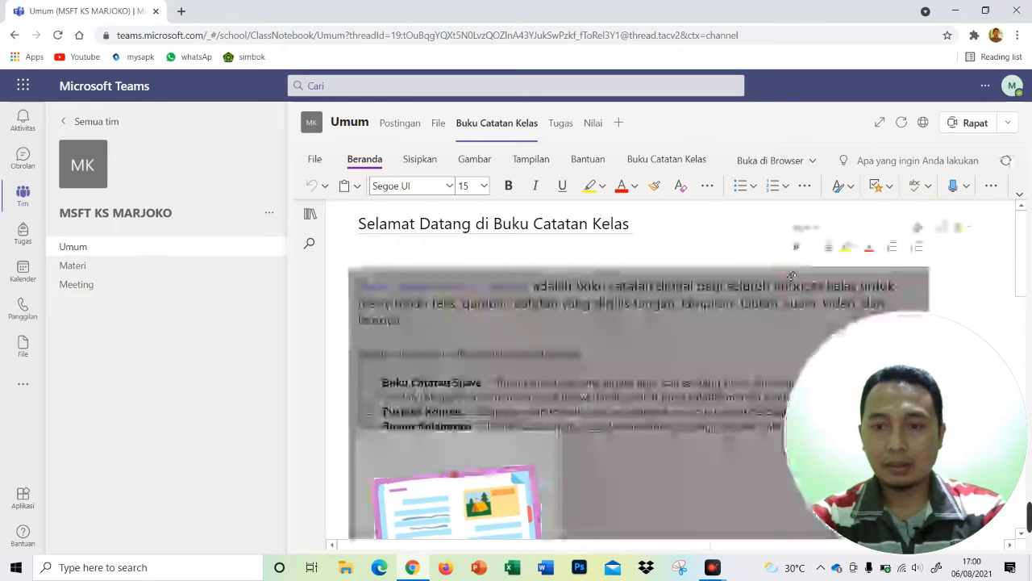
key(Delete)
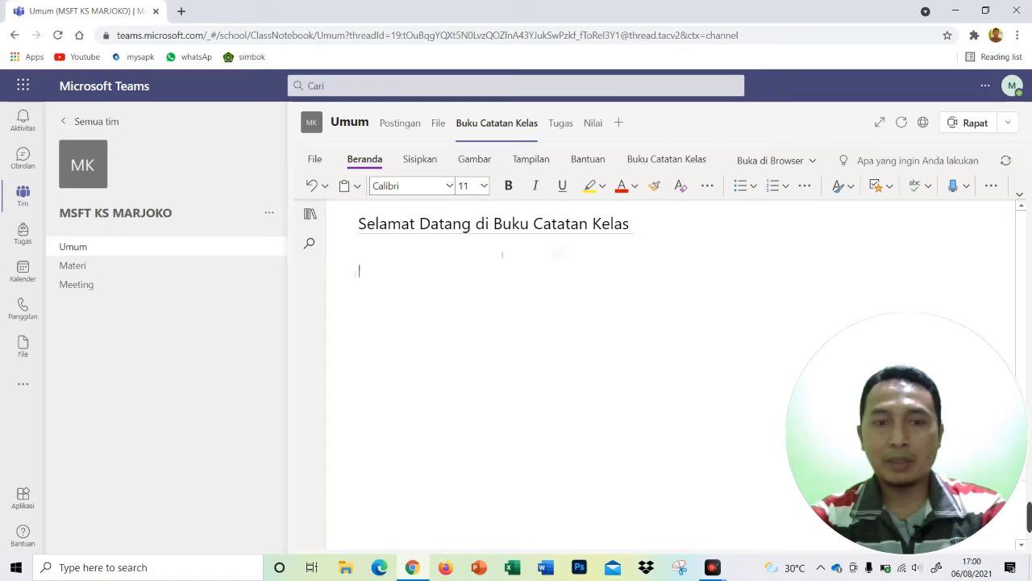
Add "7F" to the end of the welcome page title so it reads "Selamat Datang di Buku Catatan Kelas 7F"
click(646, 224)
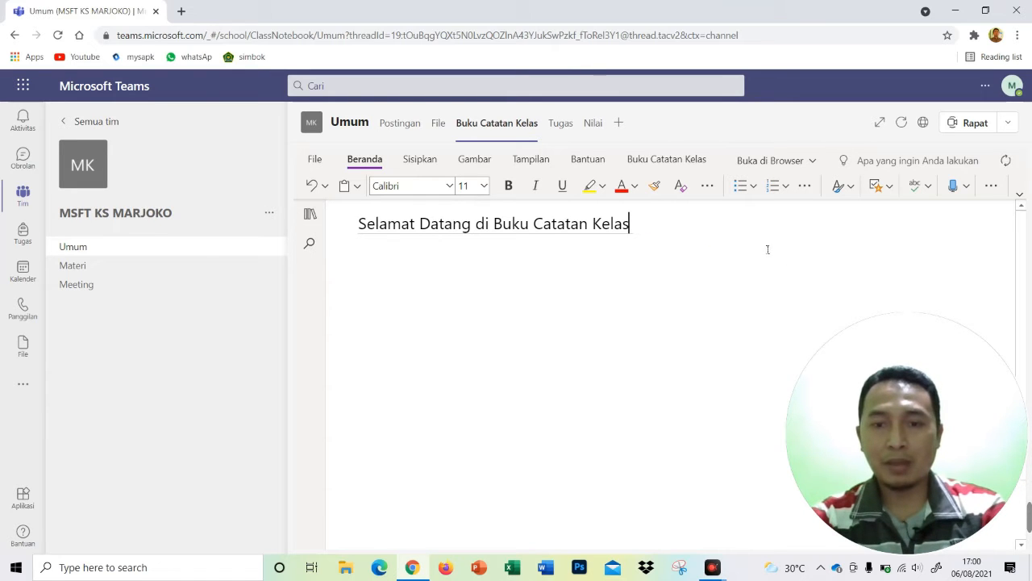
text(7F)
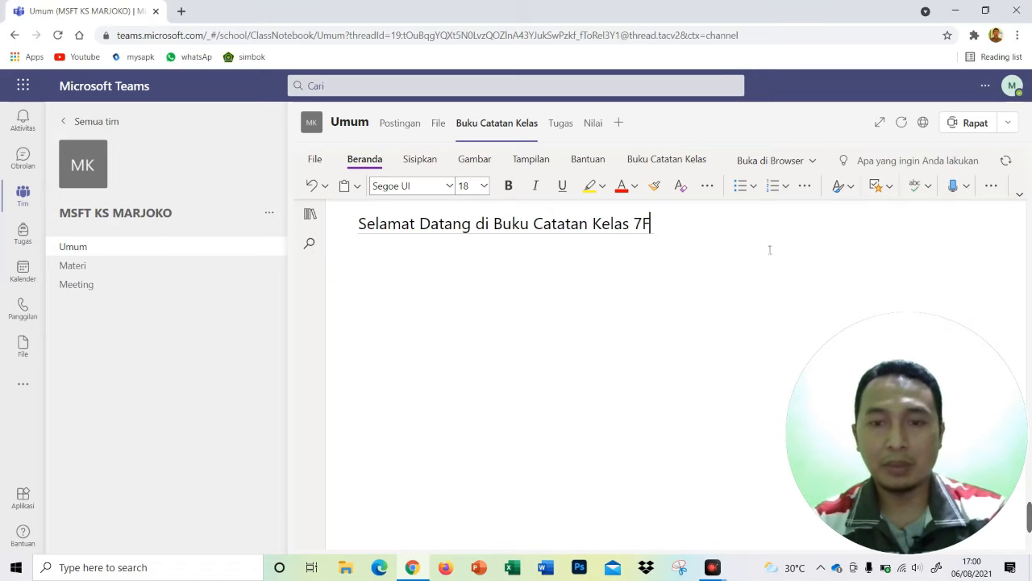
click(797, 230)
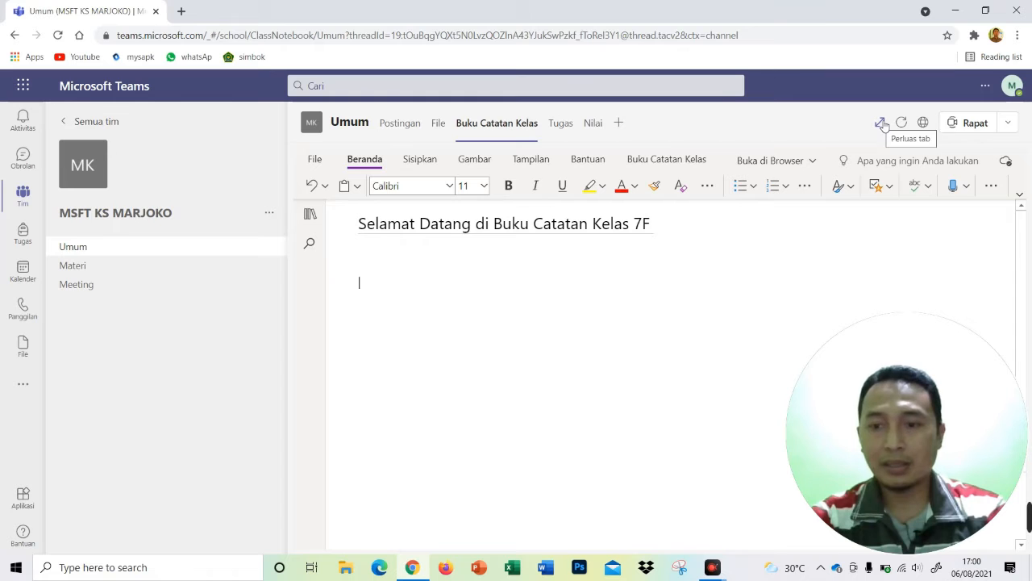
Enlarge the class notebook to fill the Teams window and show its section and page navigation
click(882, 123)
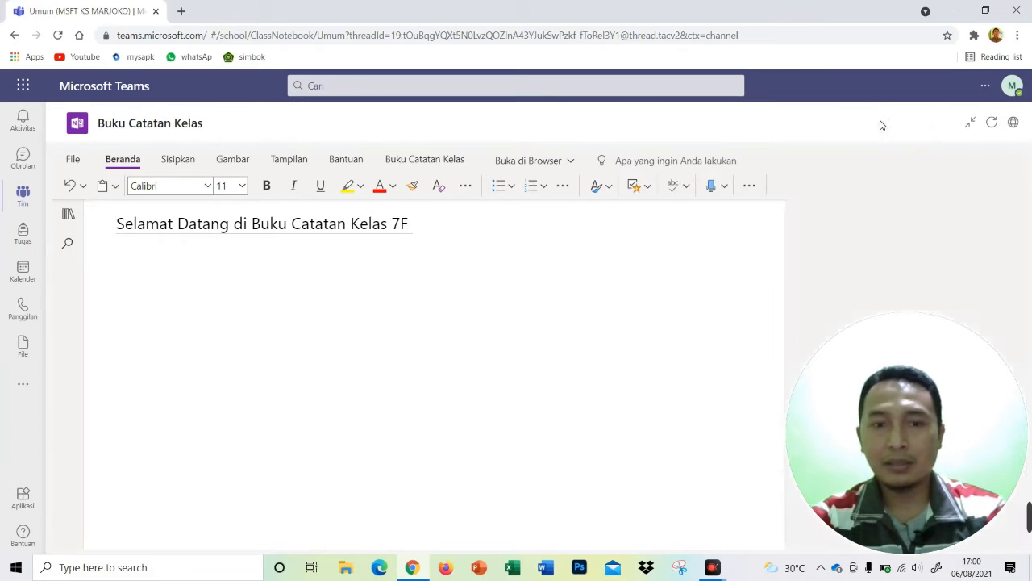
click(974, 124)
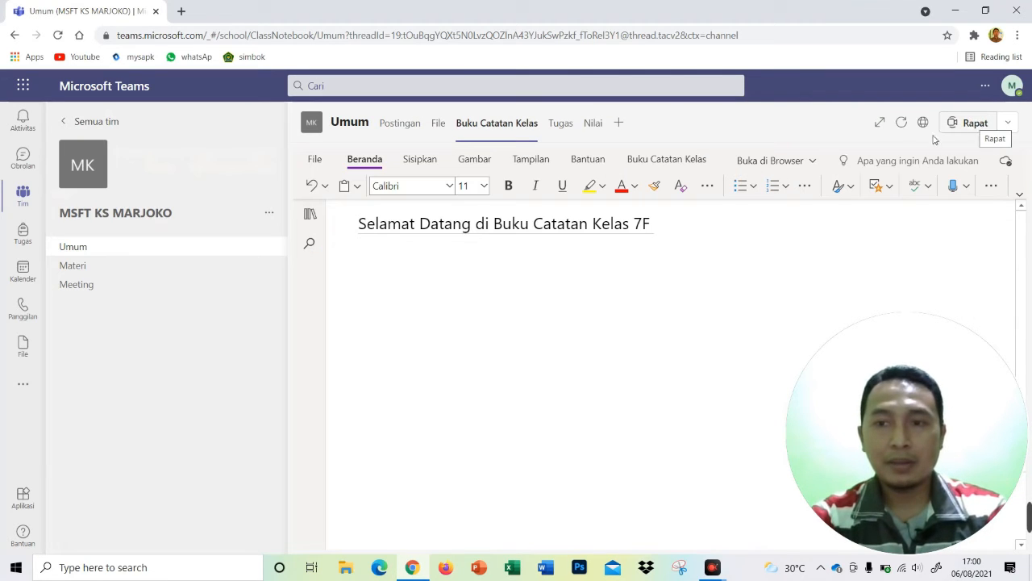
click(882, 125)
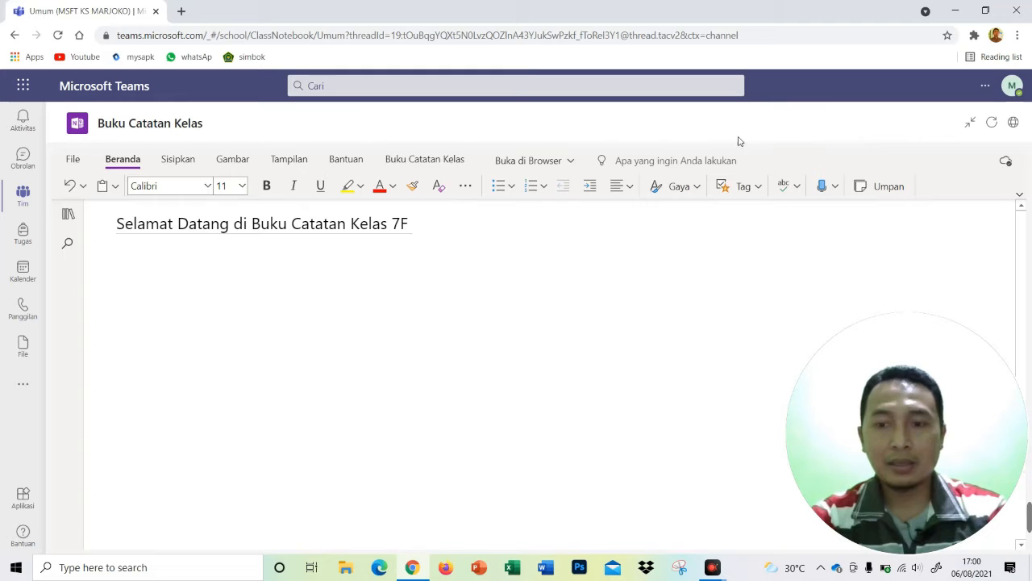
click(68, 216)
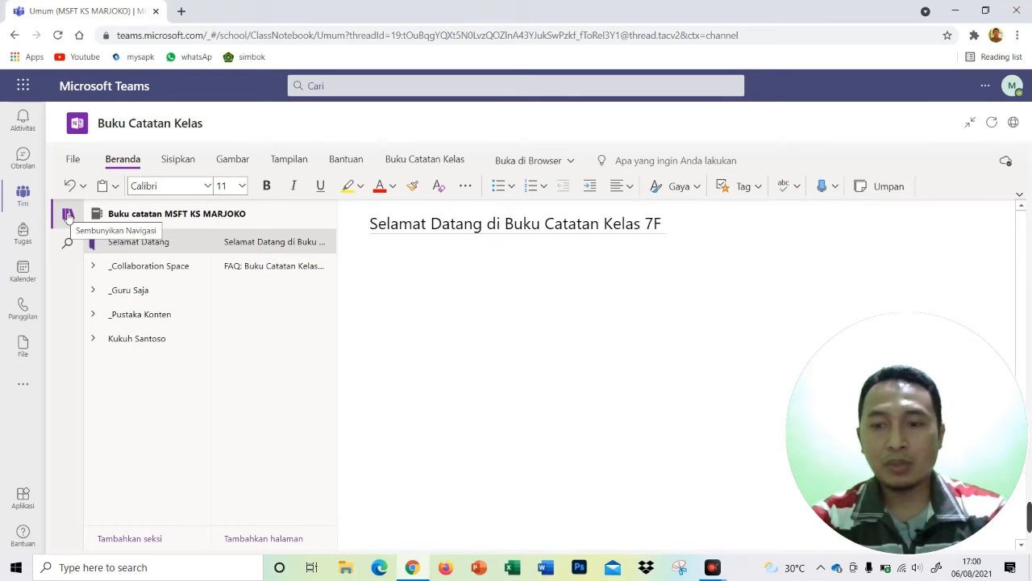
click(69, 216)
click(68, 216)
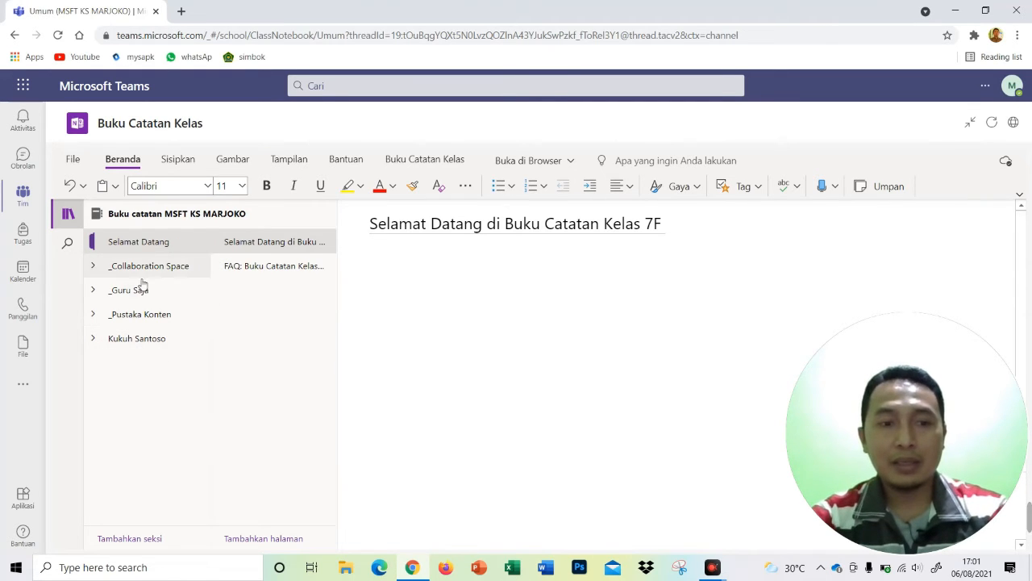
Expand the _Collaboration Space, _Guru Saja, _Pustaka Konten and student section groups to view the sections inside each
drag(145, 267, 115, 288)
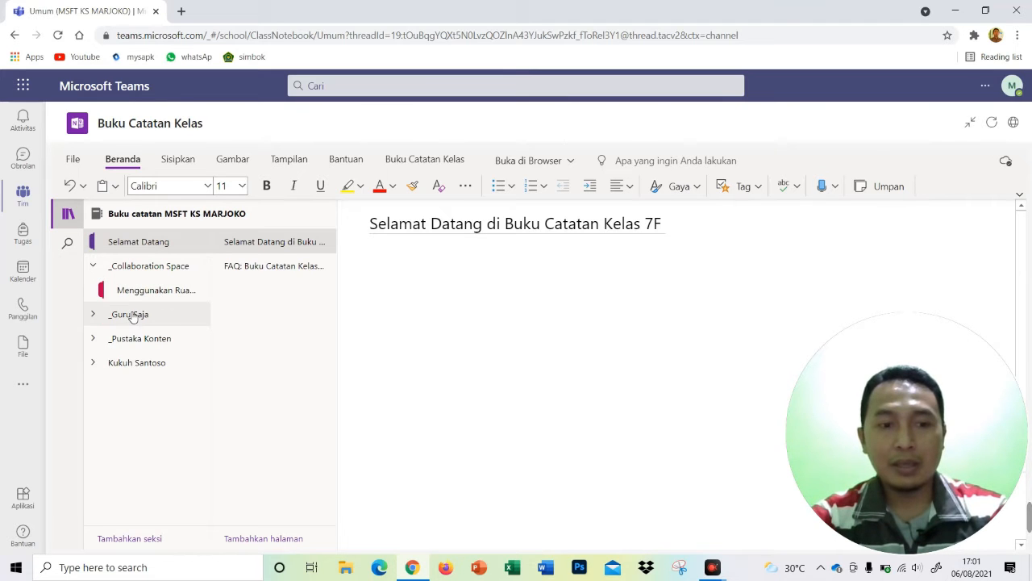
click(133, 316)
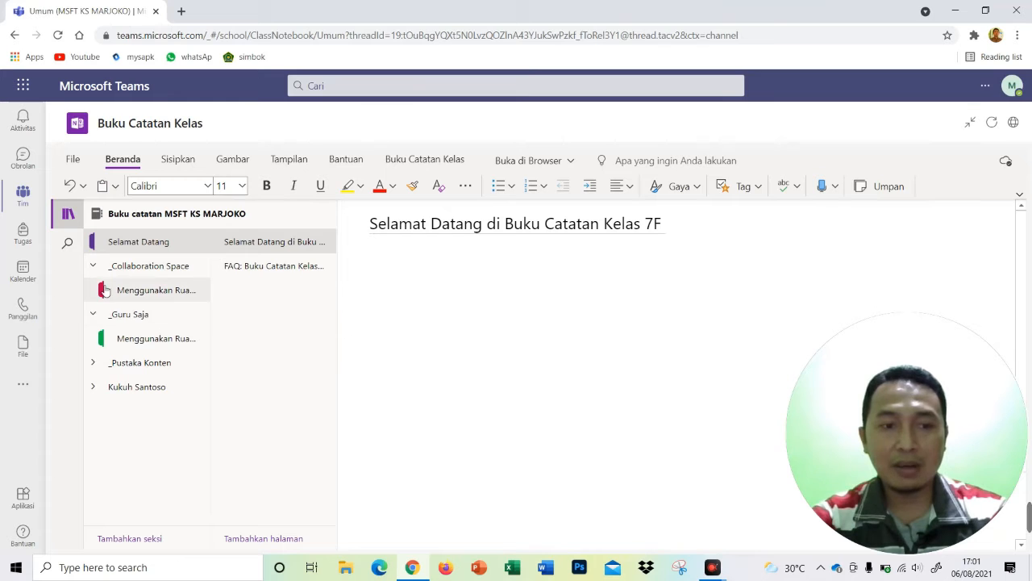
click(150, 365)
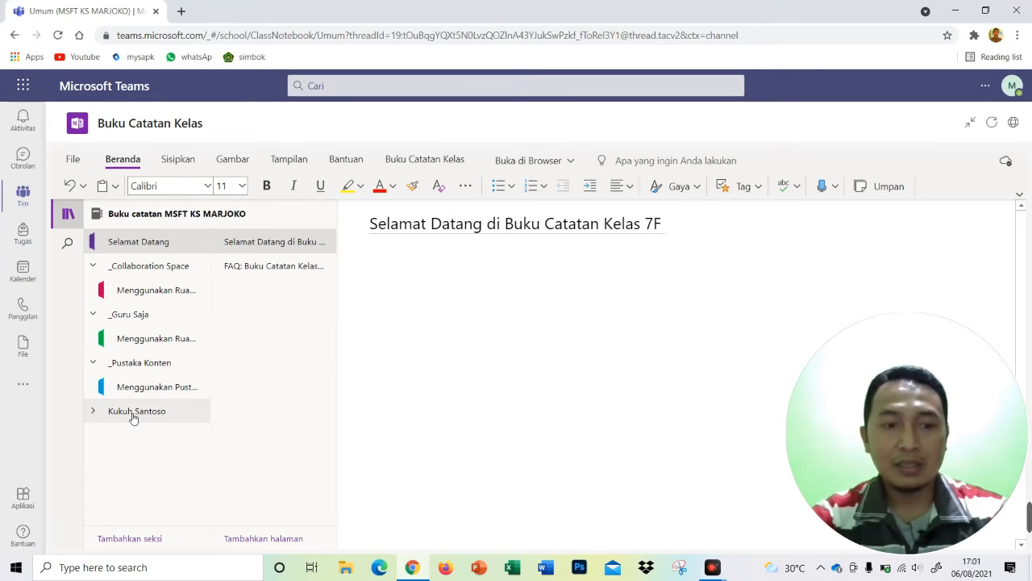
click(141, 412)
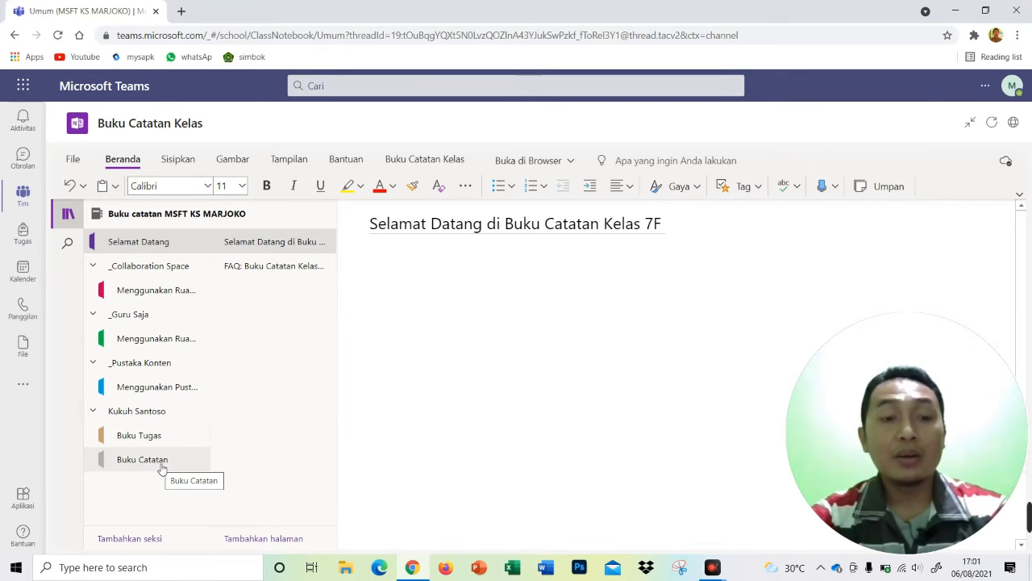
click(153, 365)
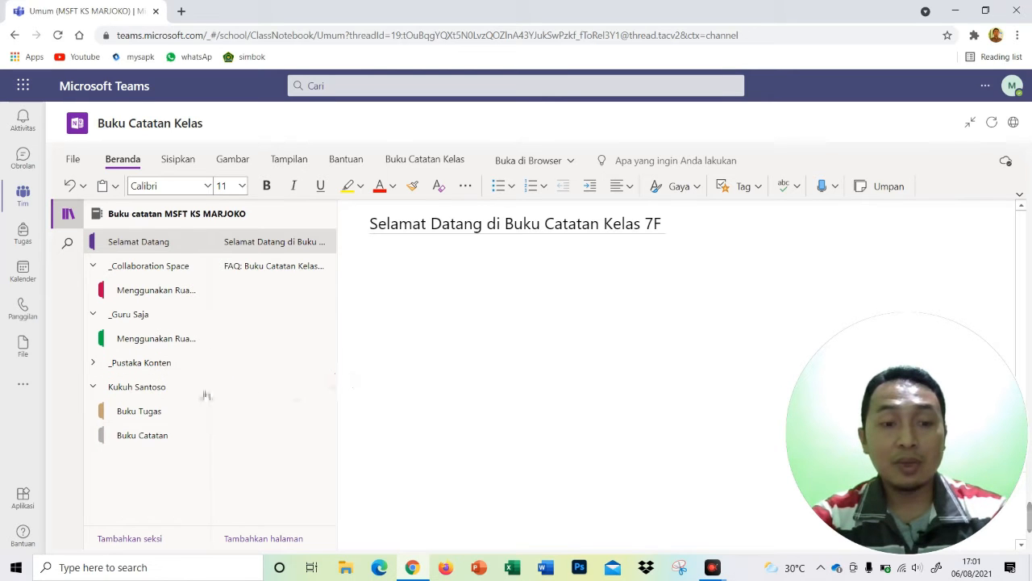
click(186, 364)
Add a new section named "Bab 1 Bilangan Bulat" to the _Pustaka Konten section group
click(175, 395)
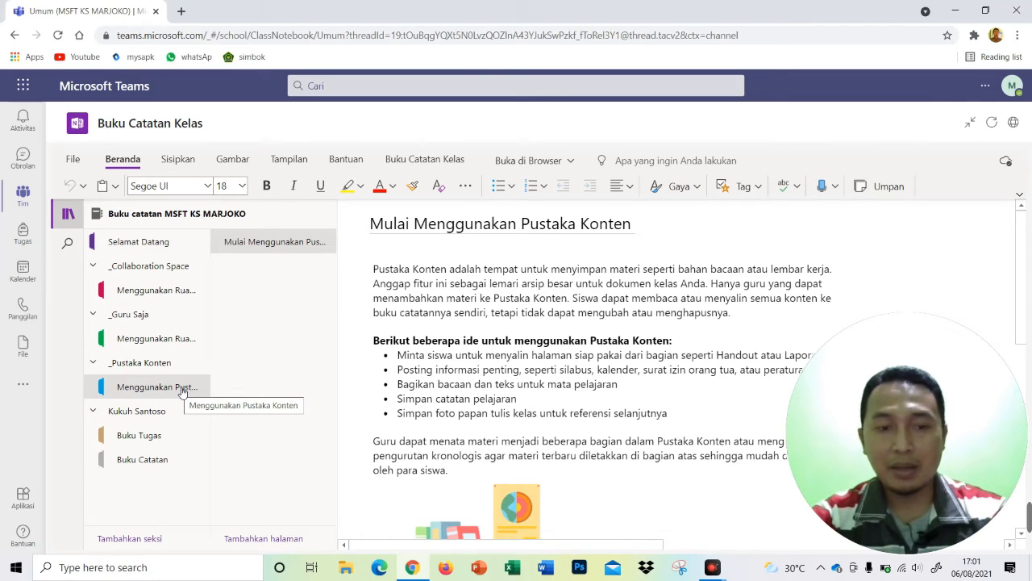
right_click(182, 391)
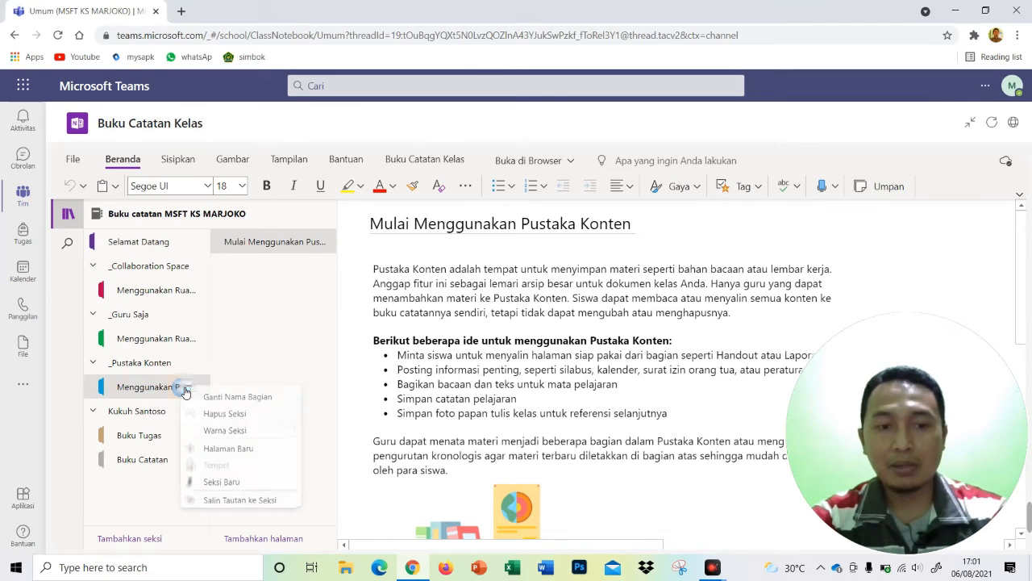
click(230, 482)
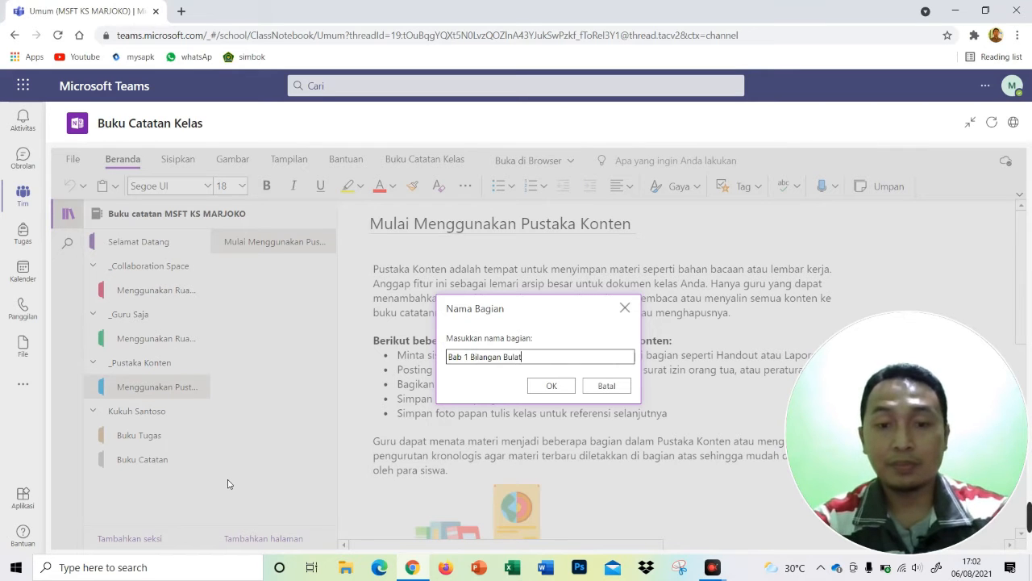
click(552, 385)
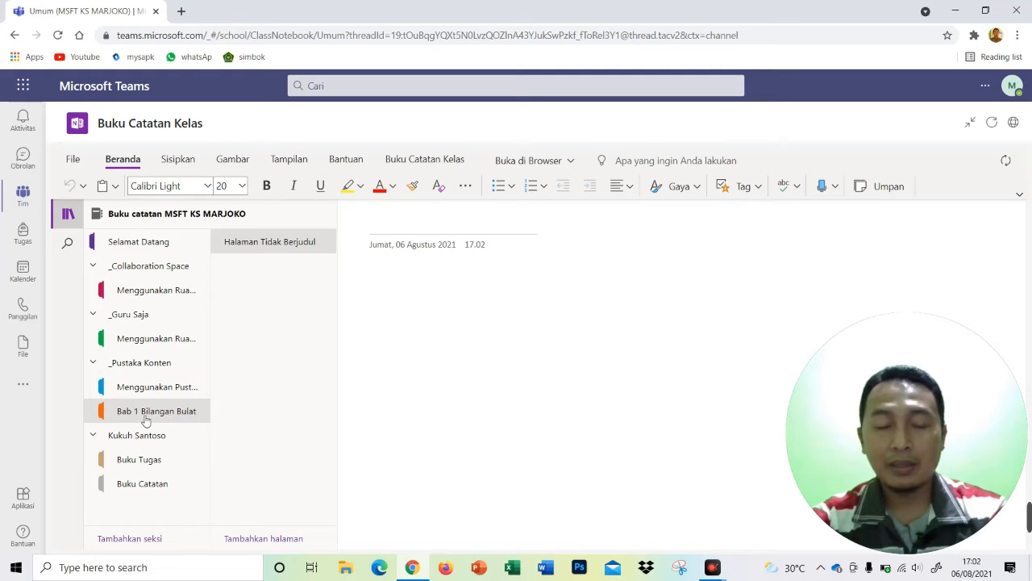
Permanently delete the default "Menggunakan Pustaka Konten" section from the _Pustaka Konten group
click(170, 388)
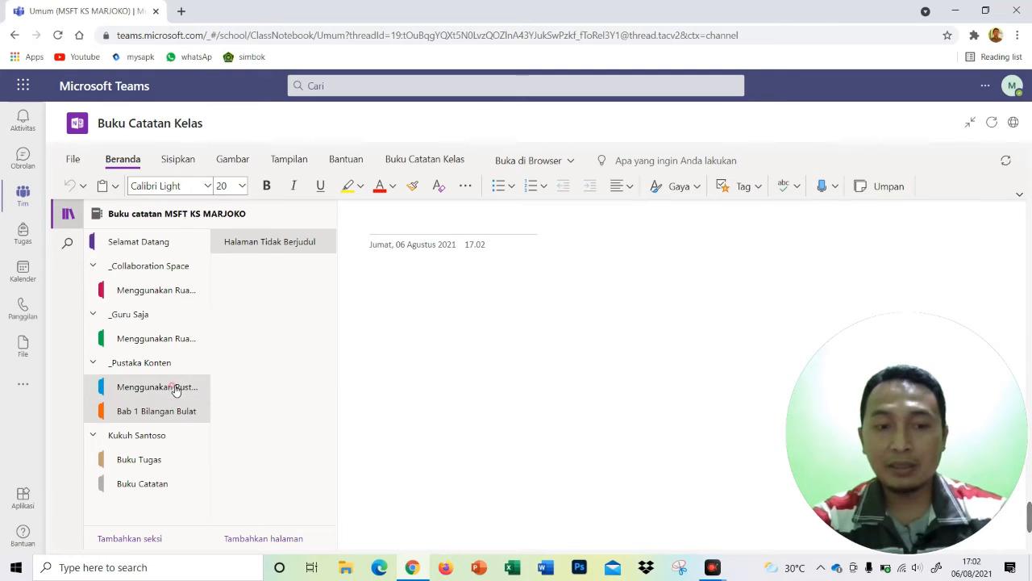
right_click(172, 388)
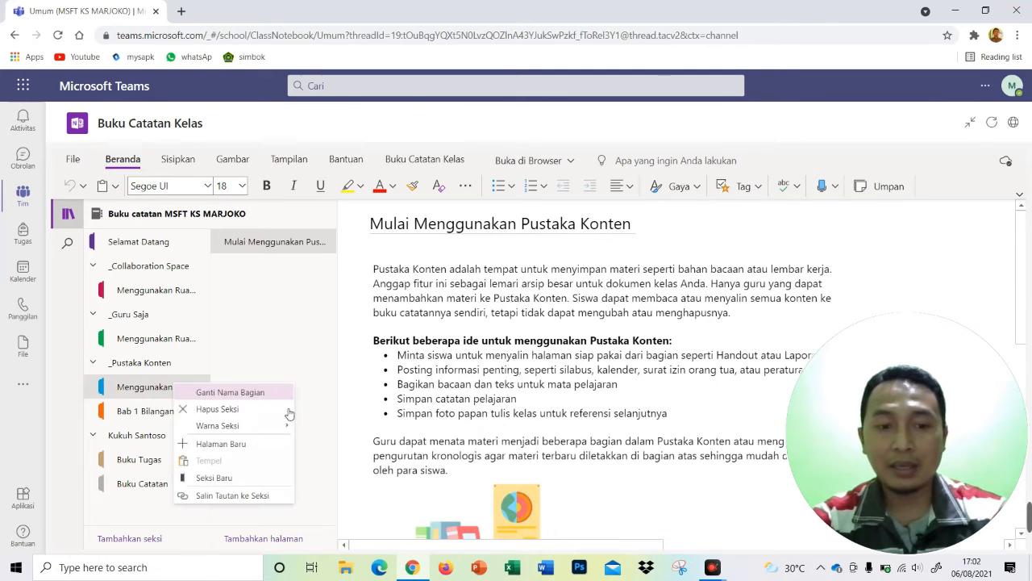
click(212, 409)
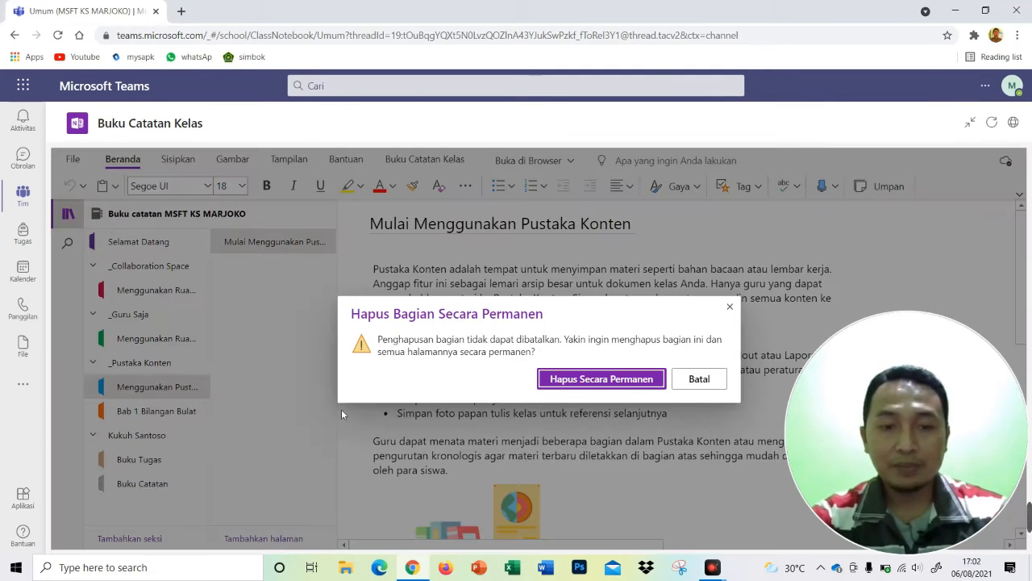
click(569, 379)
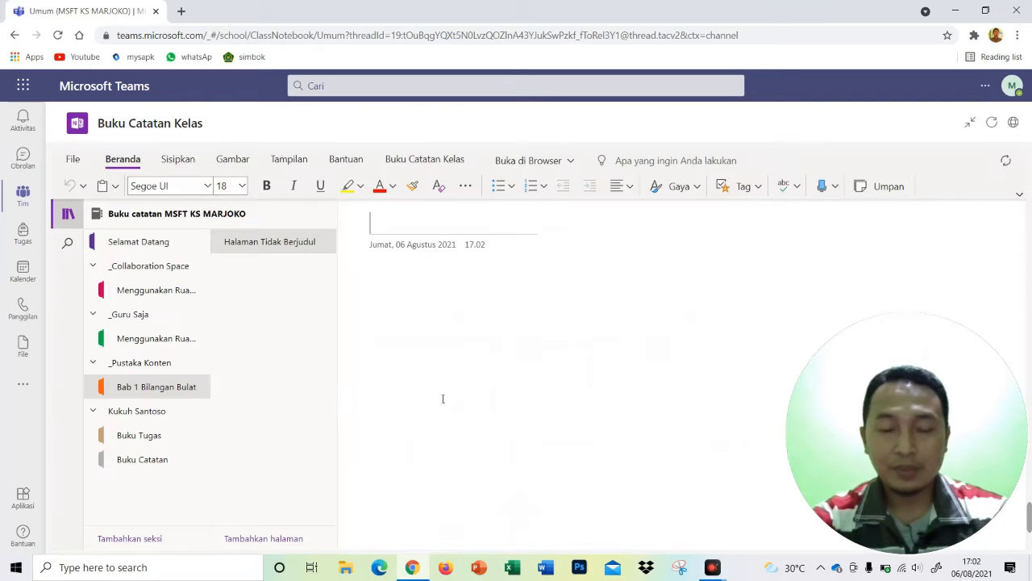
Add two more sections to _Pustaka Konten, named "Bab 2 Bilangan Pecahan" and "Bab 3 Himpunan"
right_click(165, 390)
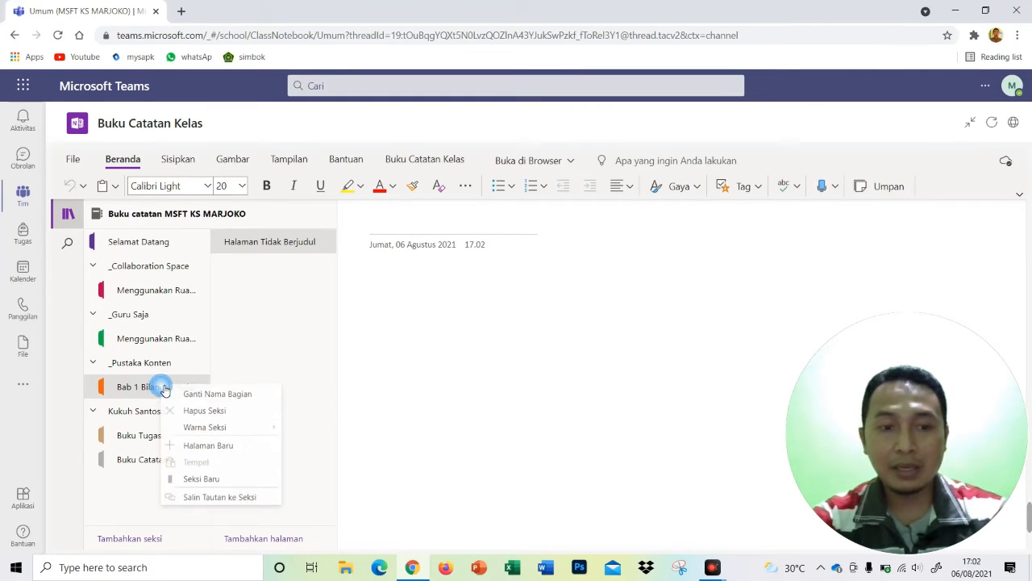
click(216, 480)
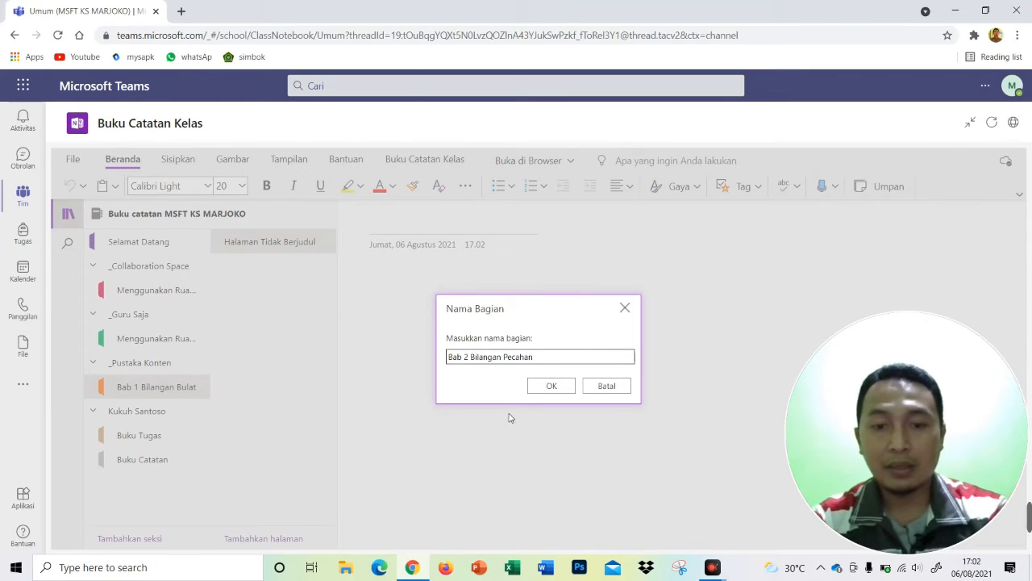
click(543, 385)
click(194, 416)
right_click(193, 416)
click(248, 506)
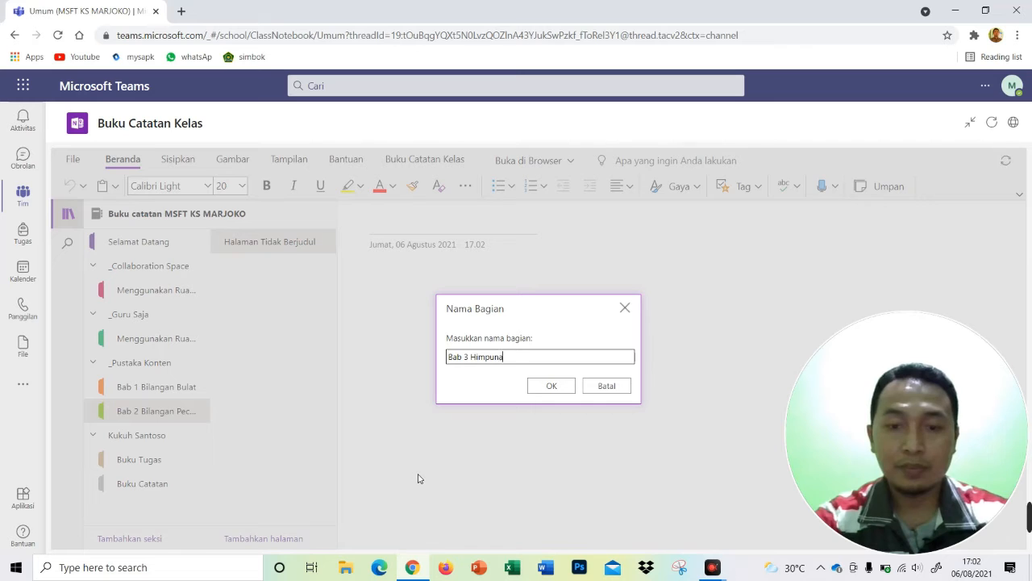
click(542, 387)
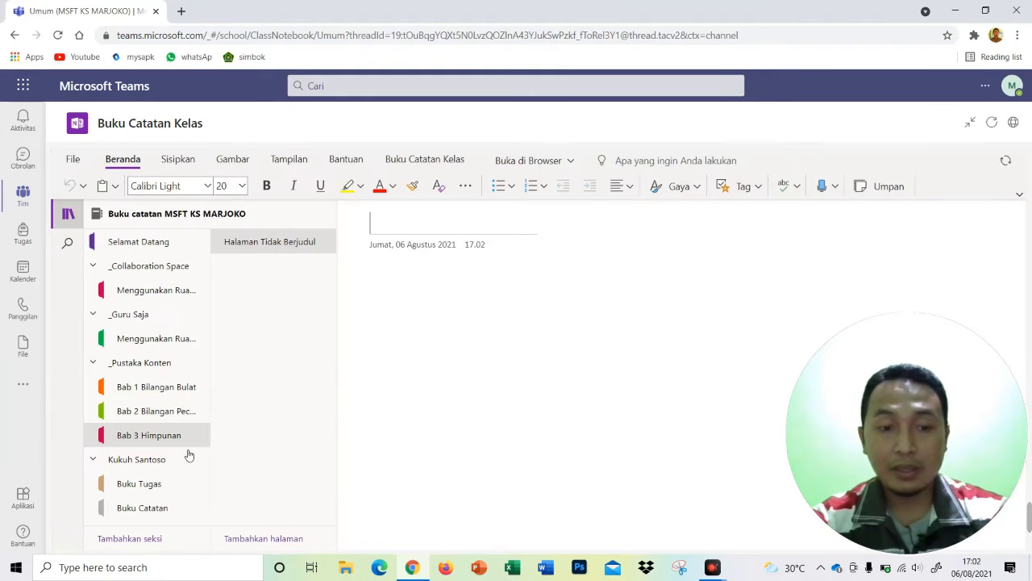
Add the sections "Bab 4 Bentuk Aljabar" and "Bab 5 PLSV" to _Pustaka Konten below Bab 3 Himpunan
right_click(171, 440)
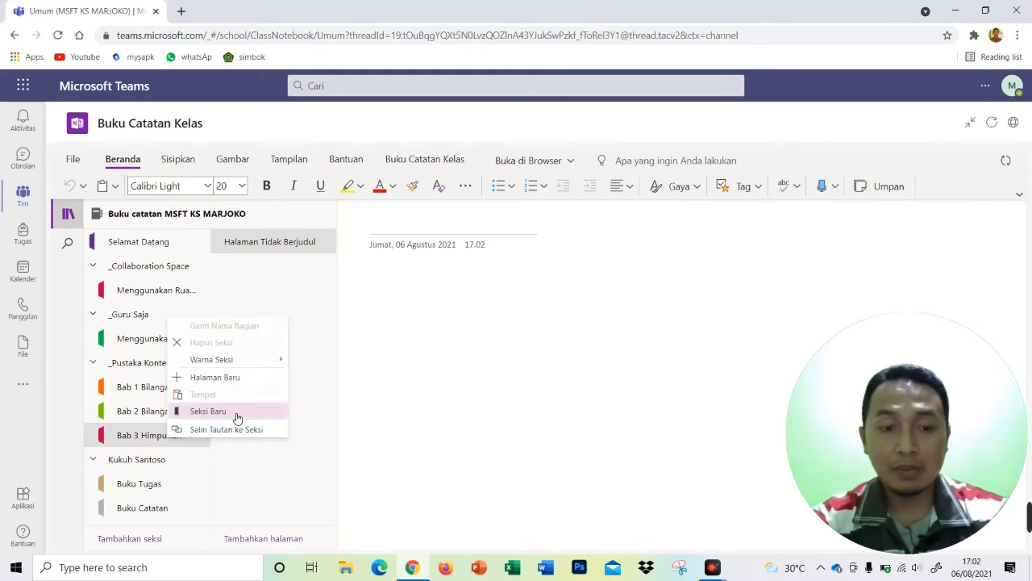
click(234, 414)
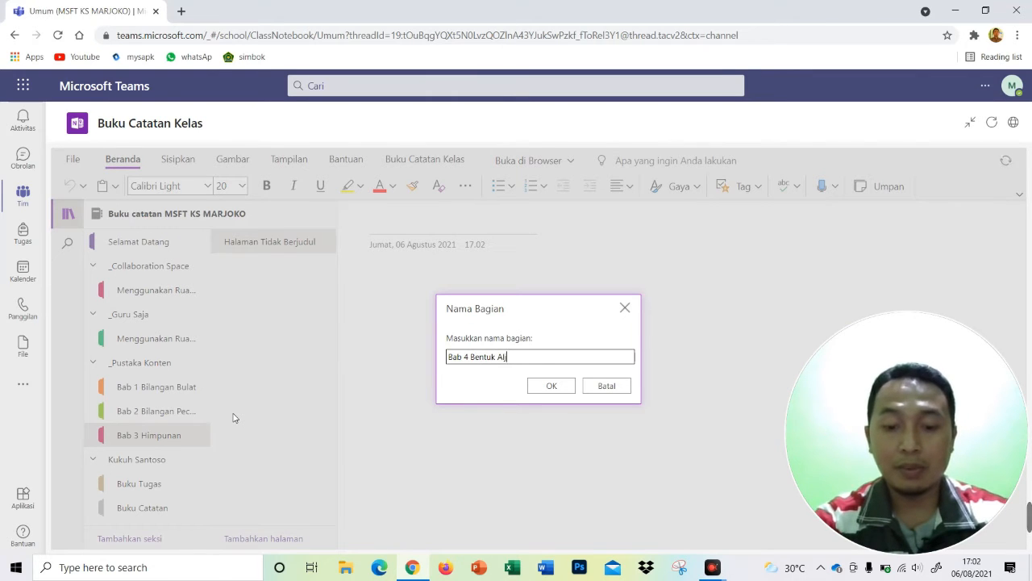
text(Bab 4 Bentuk Aljabar)
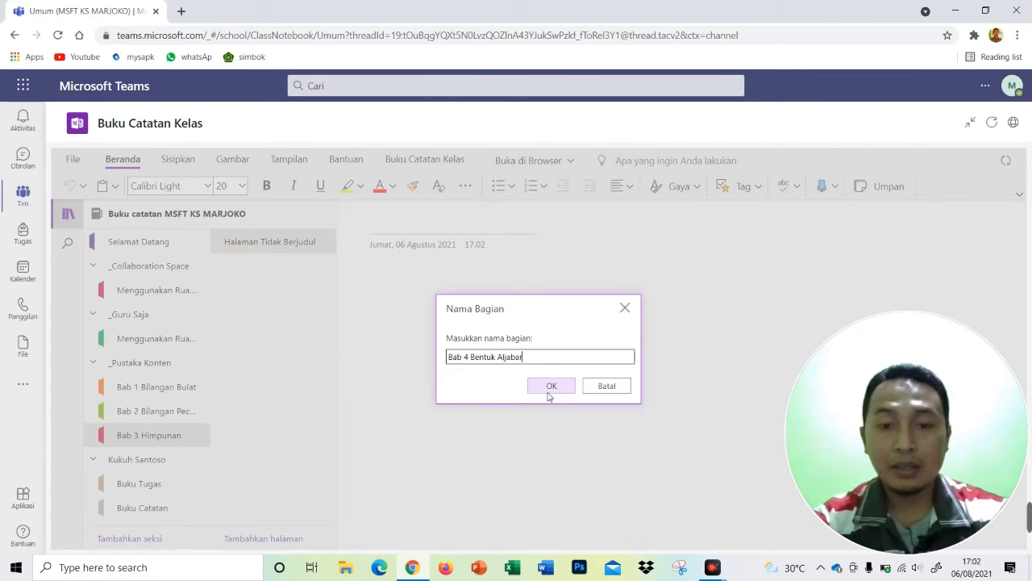
click(542, 388)
right_click(168, 460)
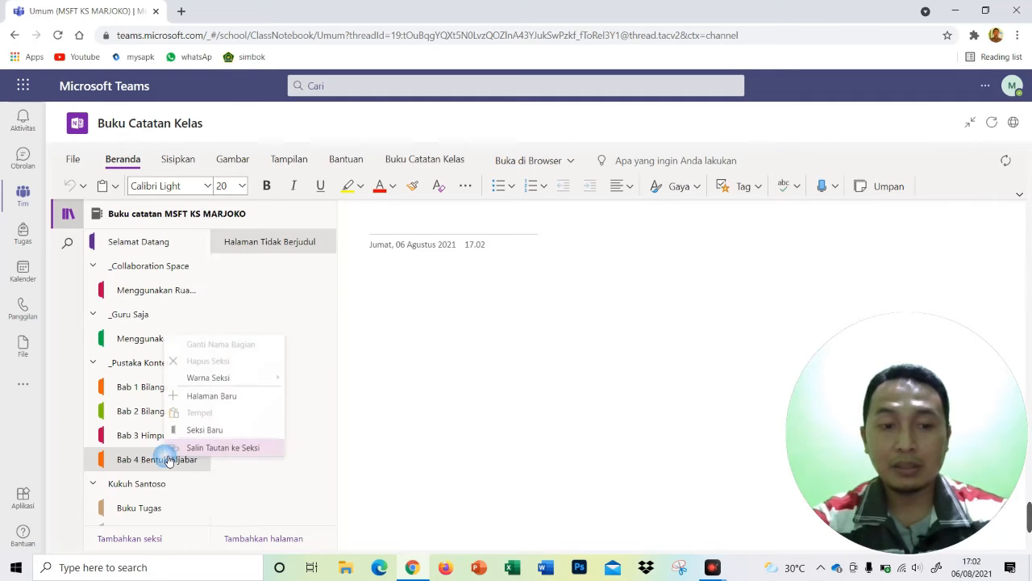
click(235, 430)
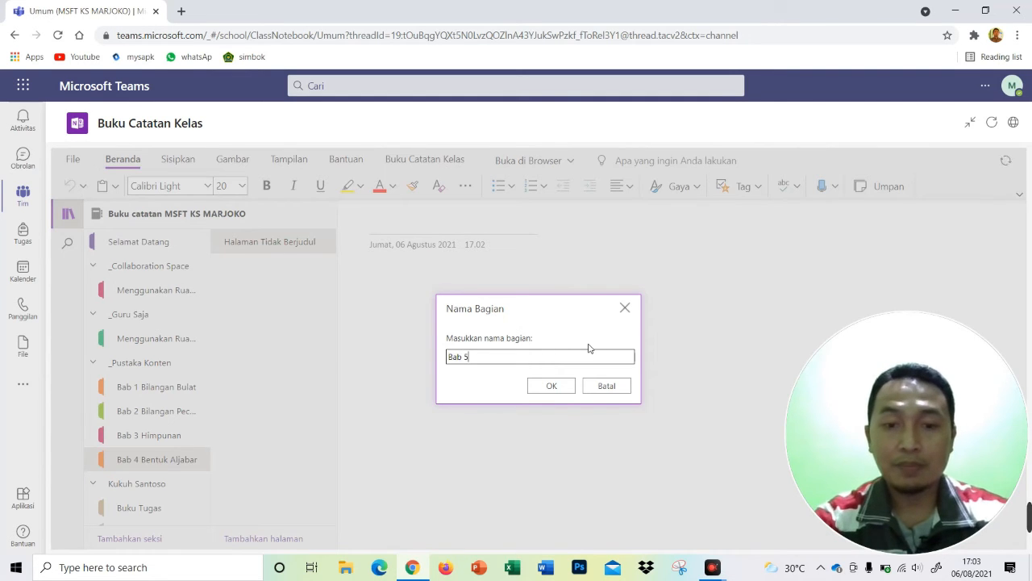
text(Bab 5 PLSV)
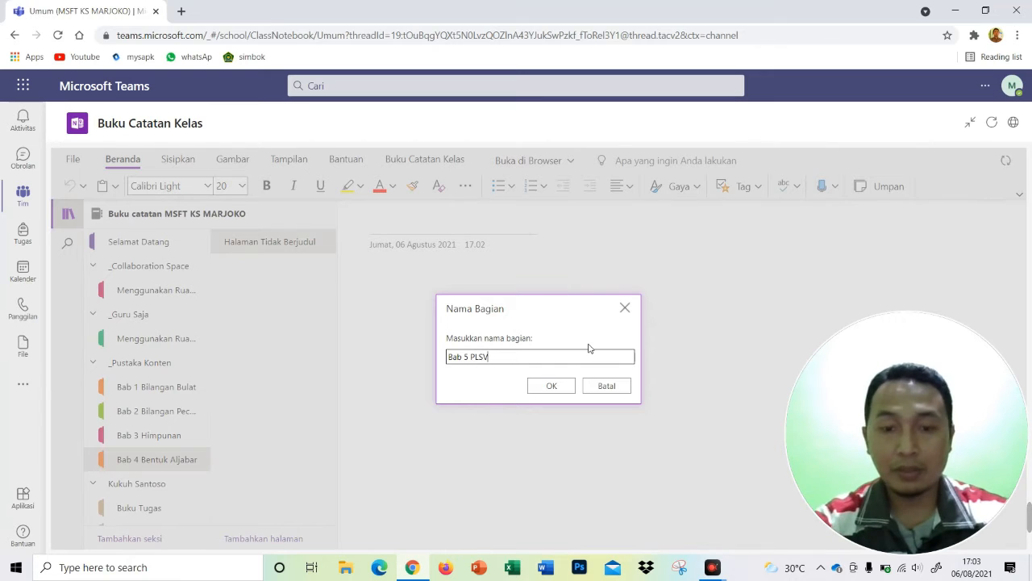
click(569, 381)
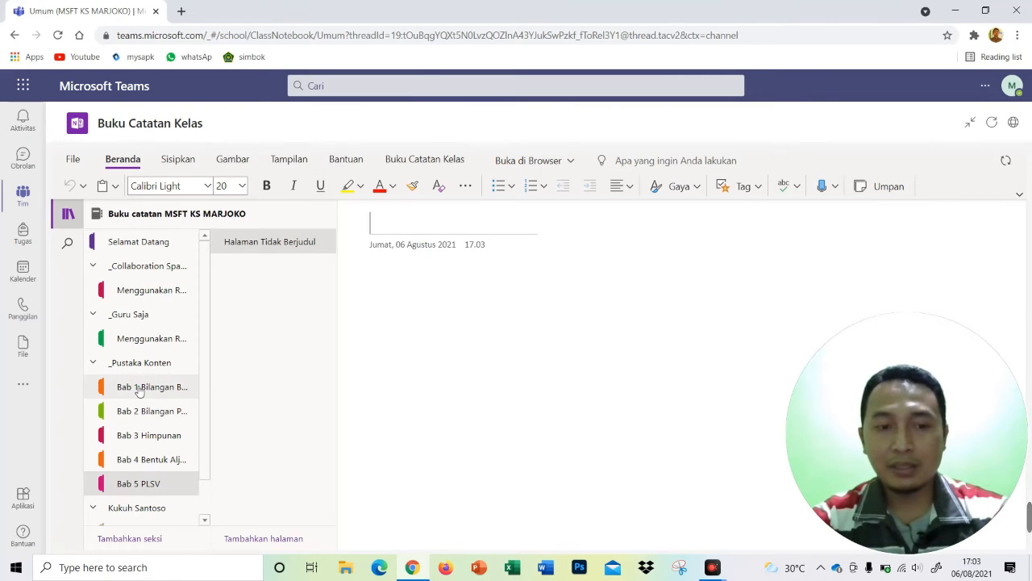
Title the untitled page in the Bab 1 Bilangan Bulat section "Pengertian Bilangan Bulat"
click(187, 388)
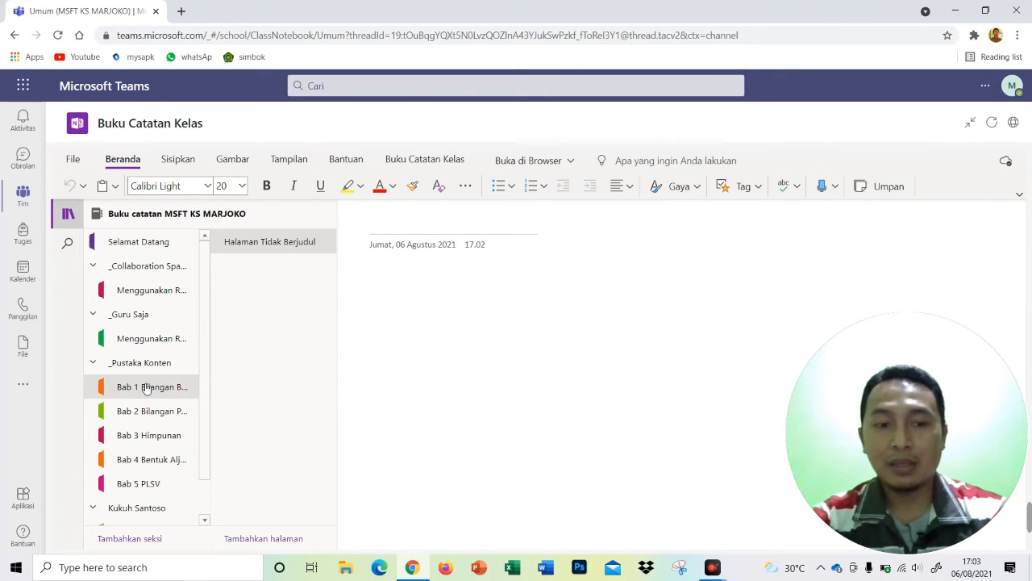
click(384, 224)
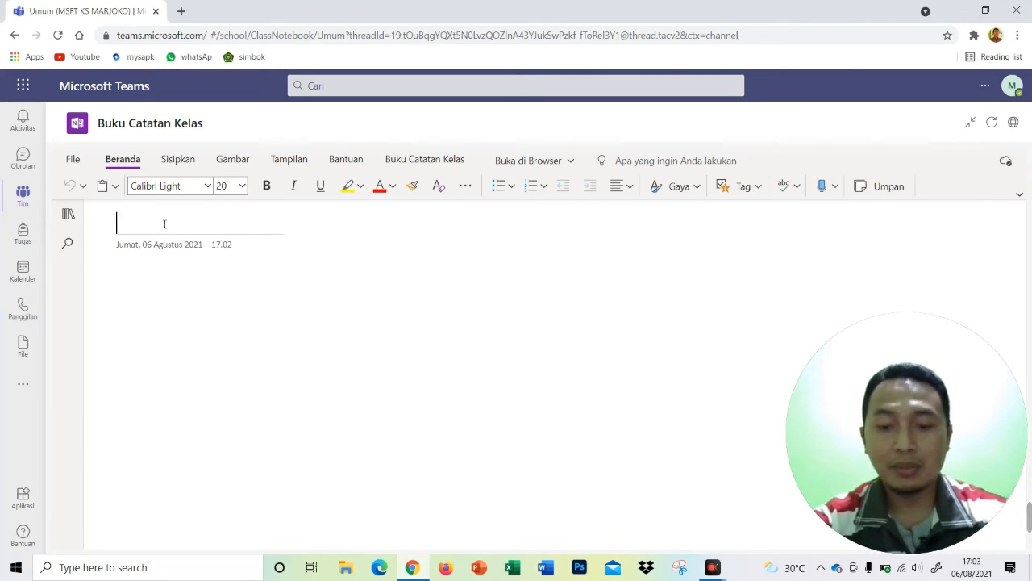
text(Pen)
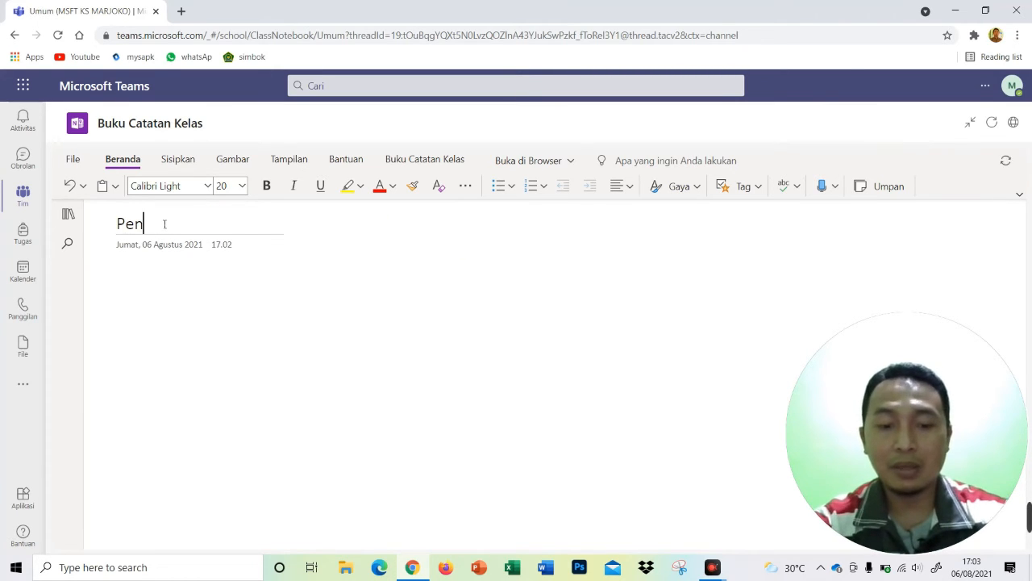
text(gertian Bi)
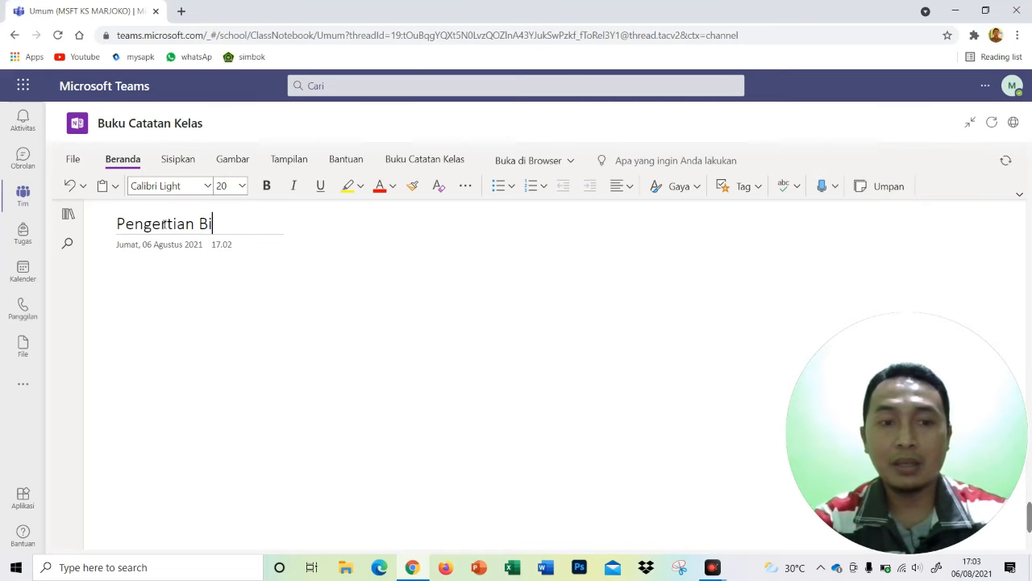
text(langan Bulat)
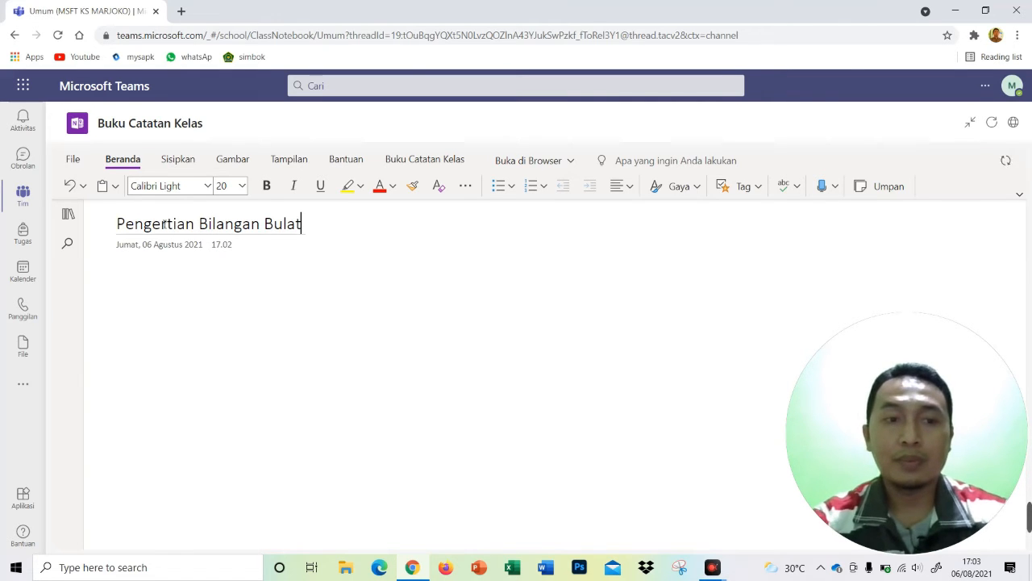
Add a second page to the Bab 1 Bilangan Bulat section and title it "Operasi Hitung Bilangan Bulat"
click(68, 214)
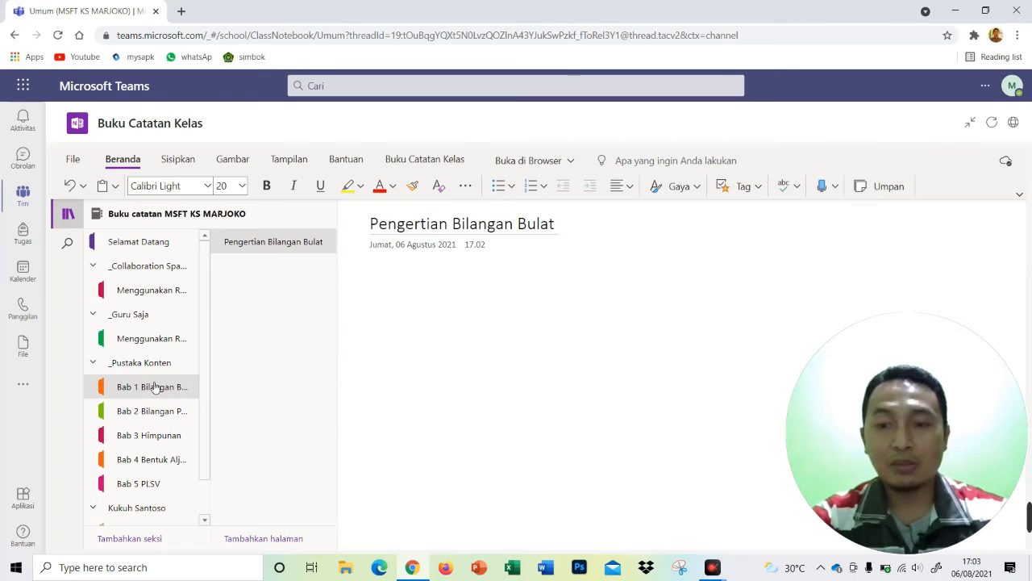
click(269, 538)
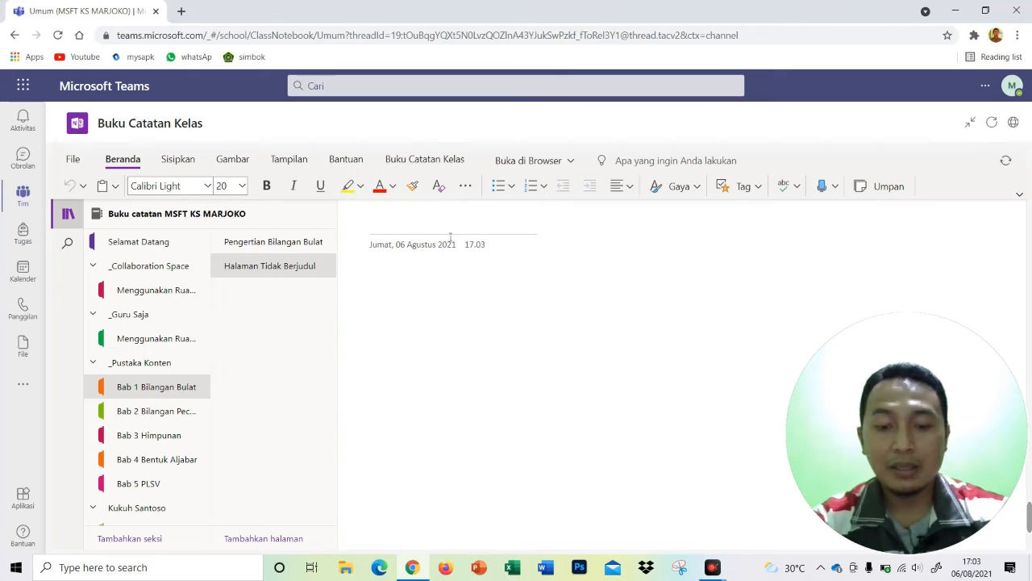
text(Operasi Hitung Bilangan Bulat)
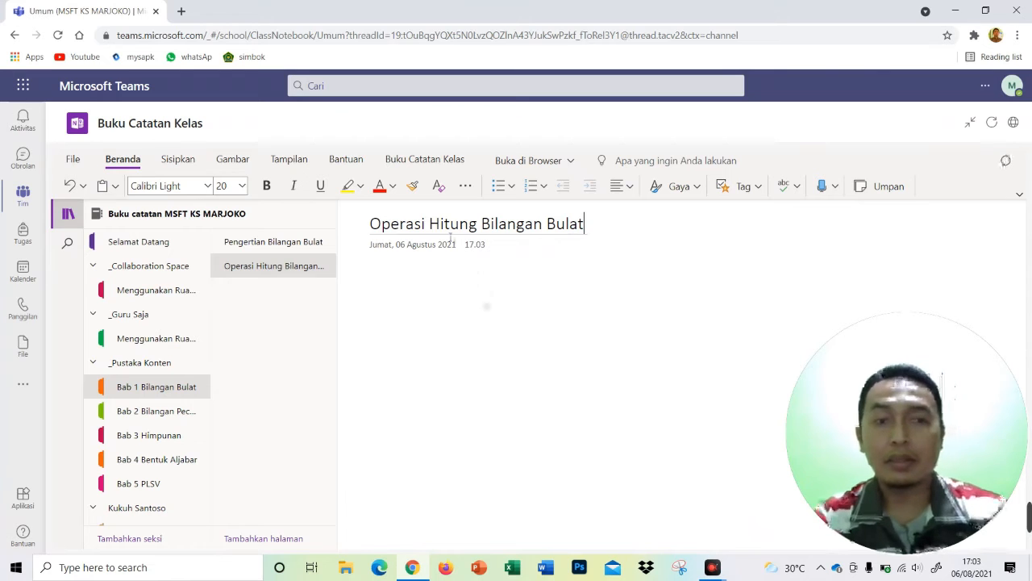
click(484, 321)
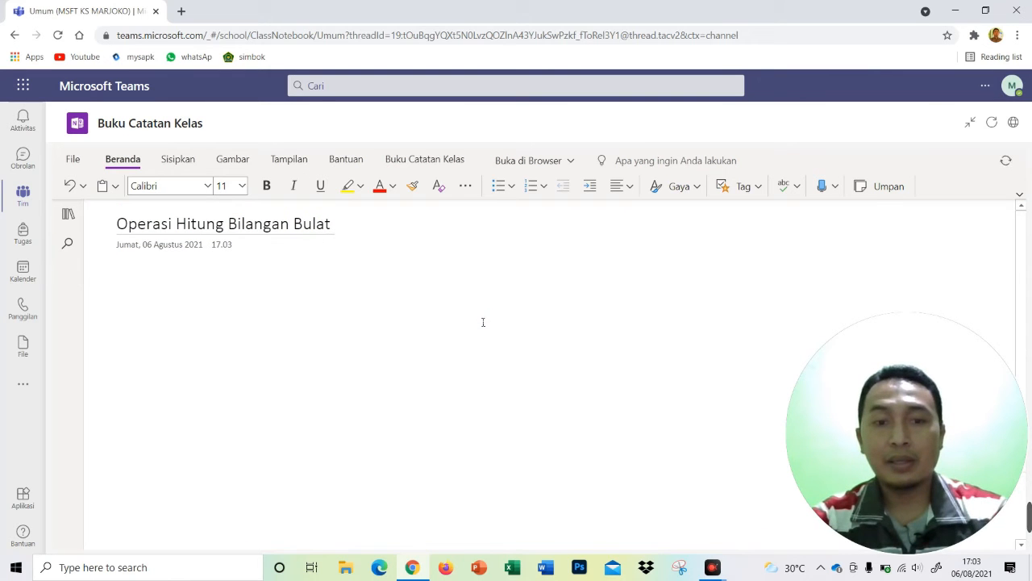
Reopen the Pengertian Bilangan Bulat page and place the cursor in its body below the title
click(70, 218)
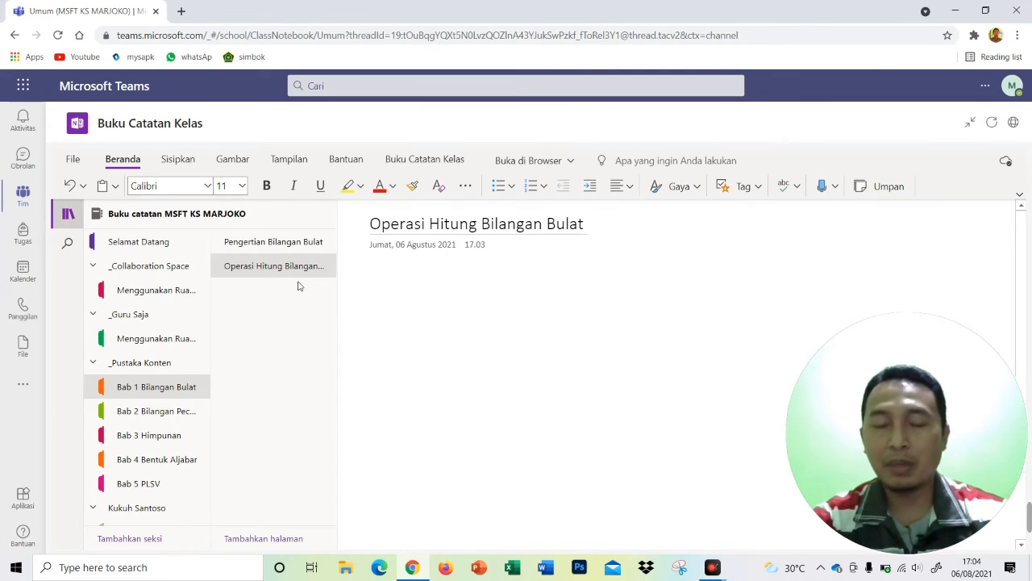
click(327, 243)
click(295, 273)
click(298, 241)
click(392, 279)
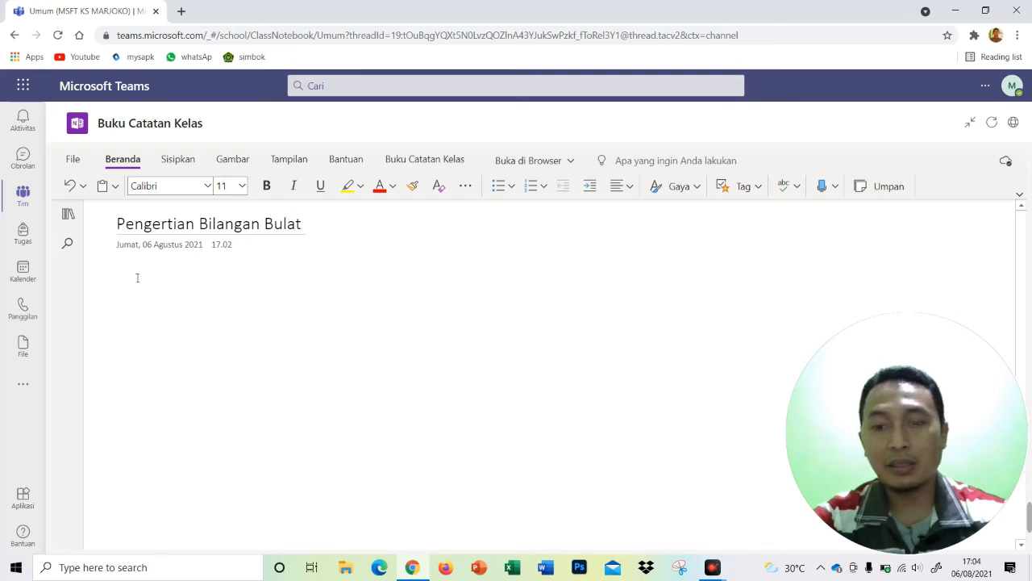
Search Google in a new browser tab for "pengertian bilangan bulat" and look through the results
click(182, 11)
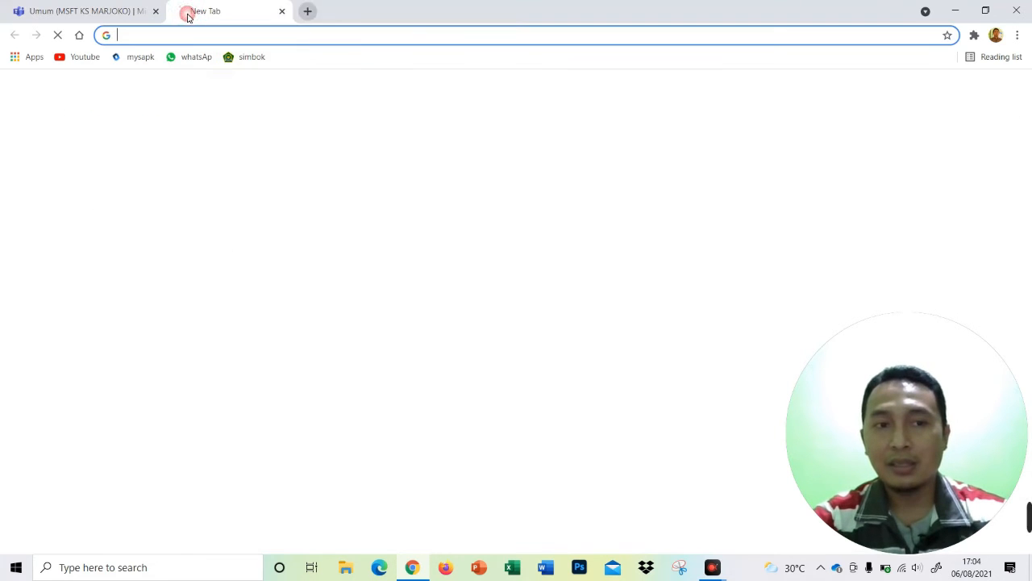
click(379, 285)
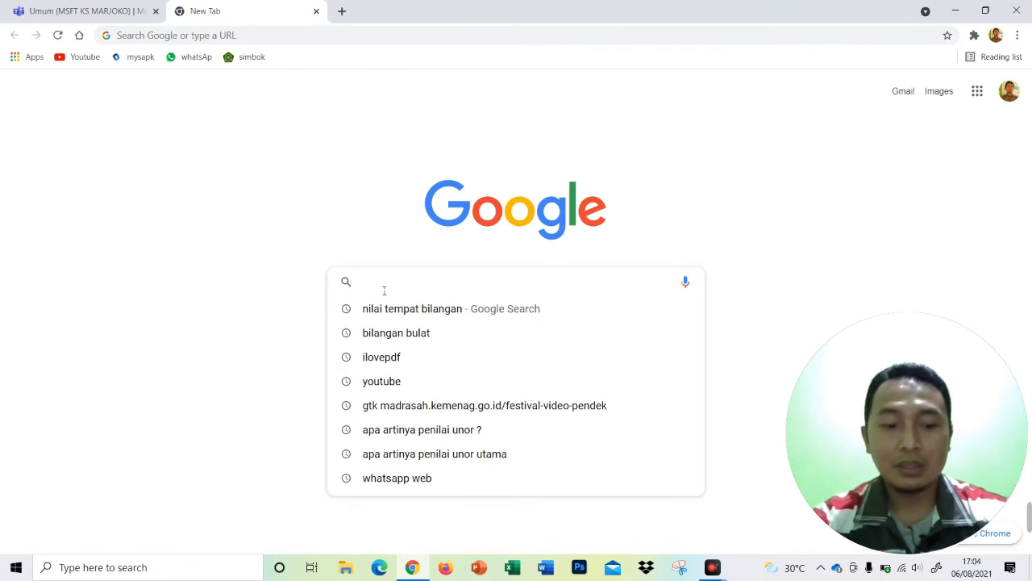
text(P)
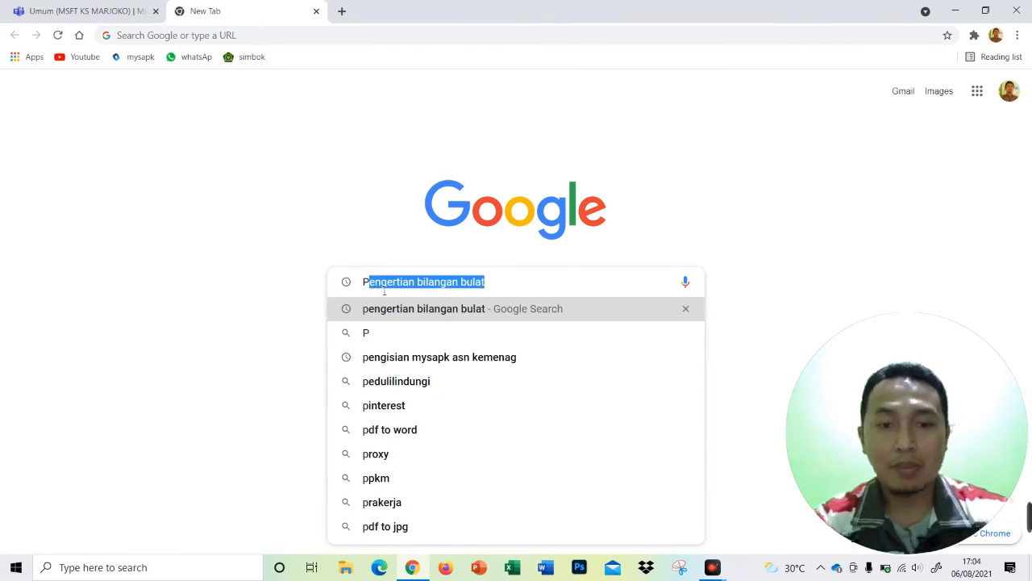
key(Return)
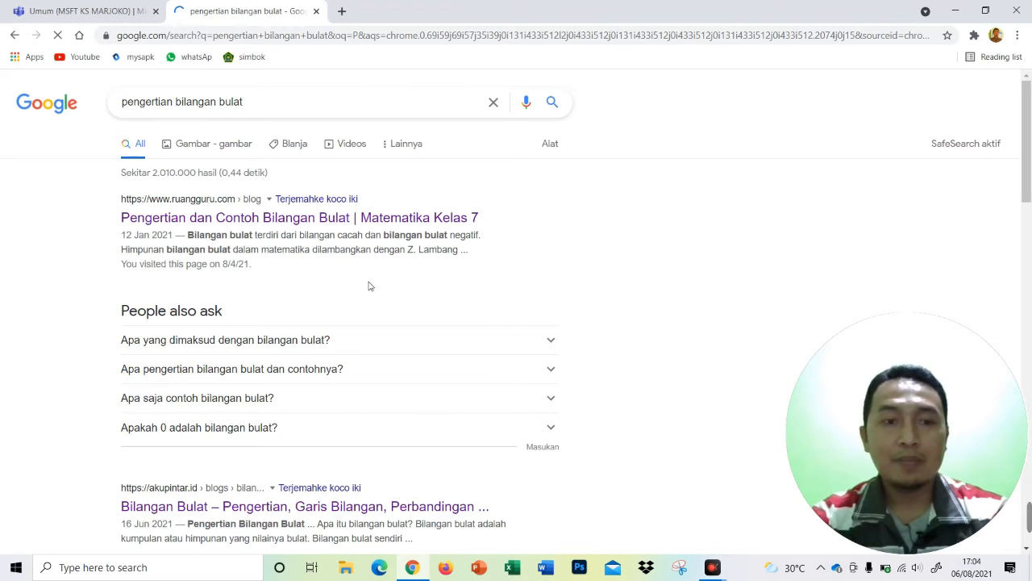
scroll(441, 421, down, 3)
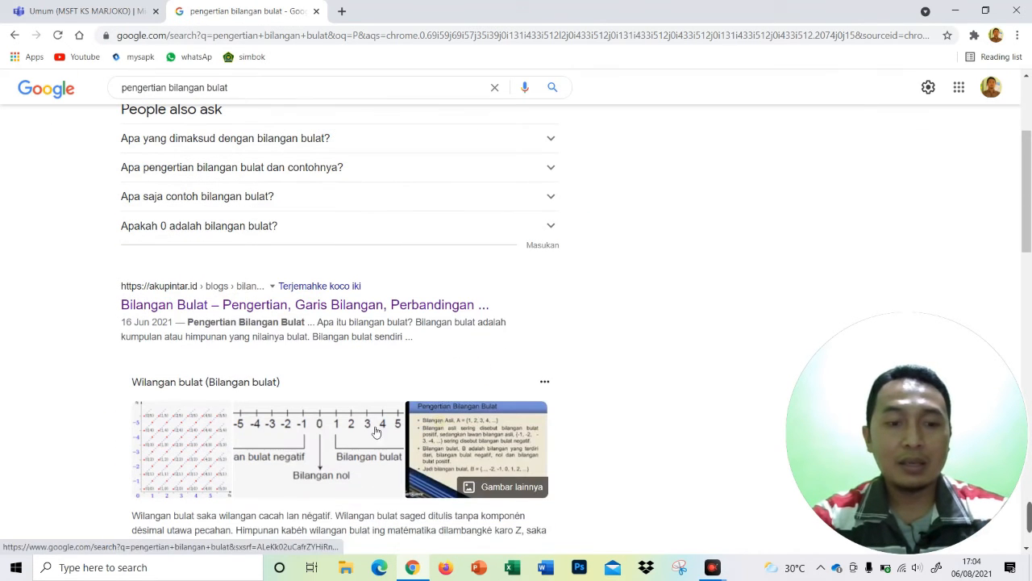
Open the akupintar.id article on Bilangan Bulat and copy its definition section through the Bilangan komposit set
click(236, 307)
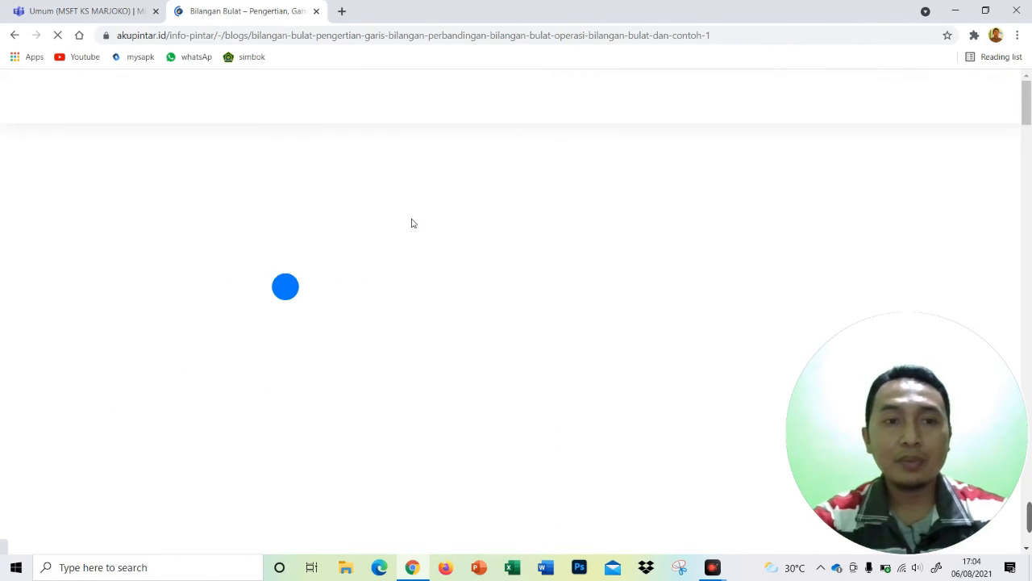
scroll(432, 240, down, 6)
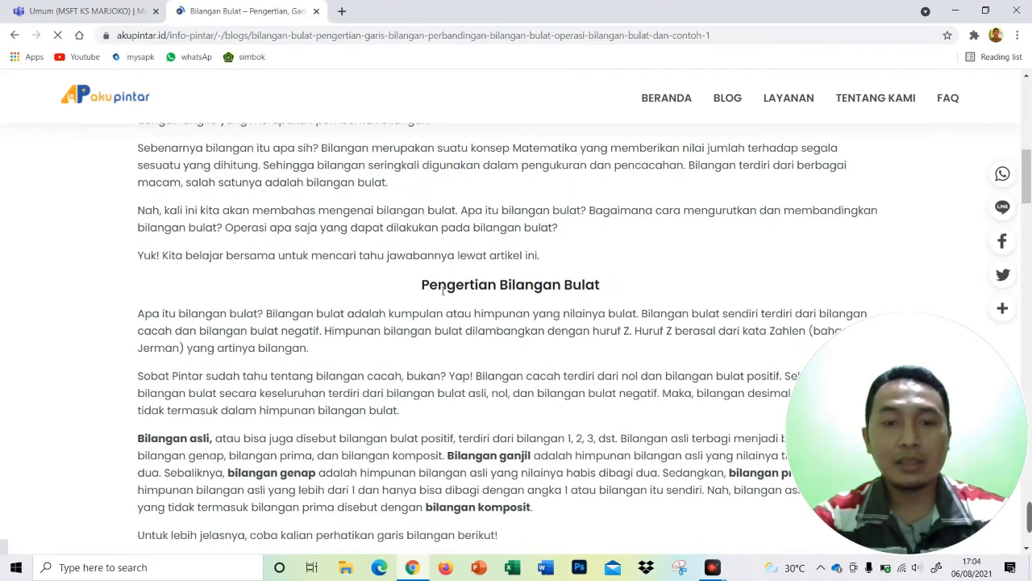
drag(429, 226, 430, 477)
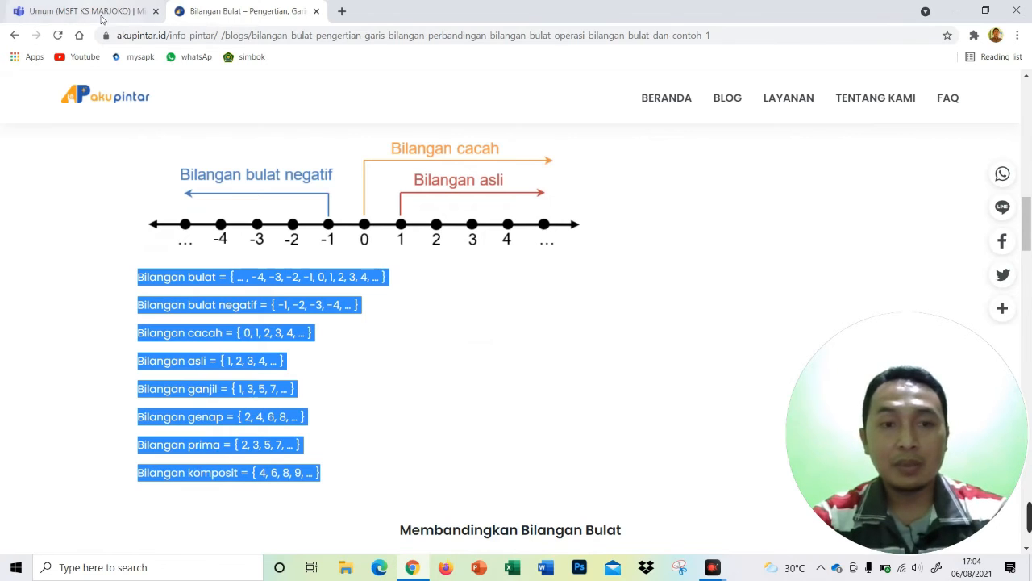
Return to the class notebook in Teams and paste the copied article text and number line into the Pengertian Bilangan Bulat page
click(102, 9)
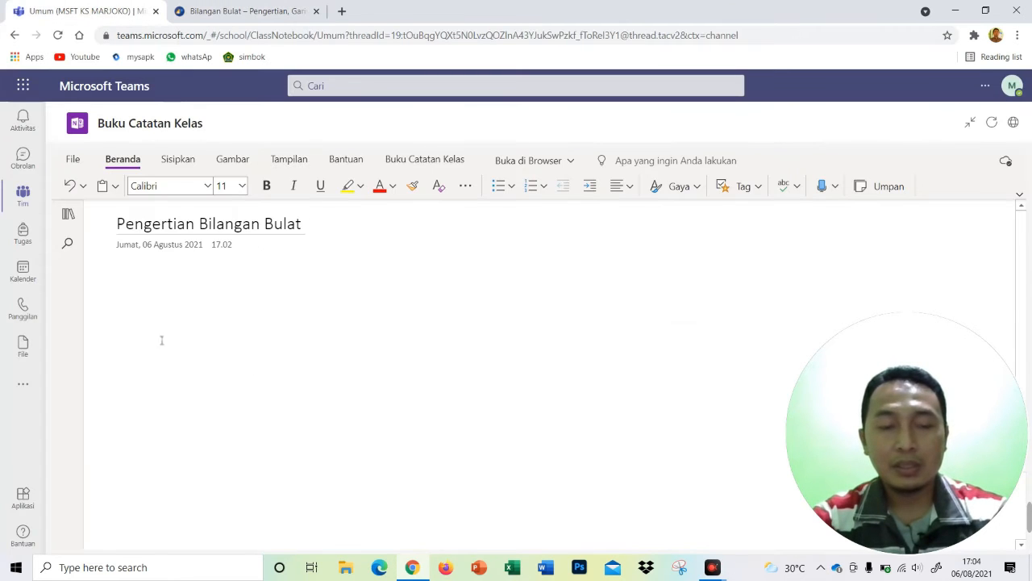
key(ctrl+v)
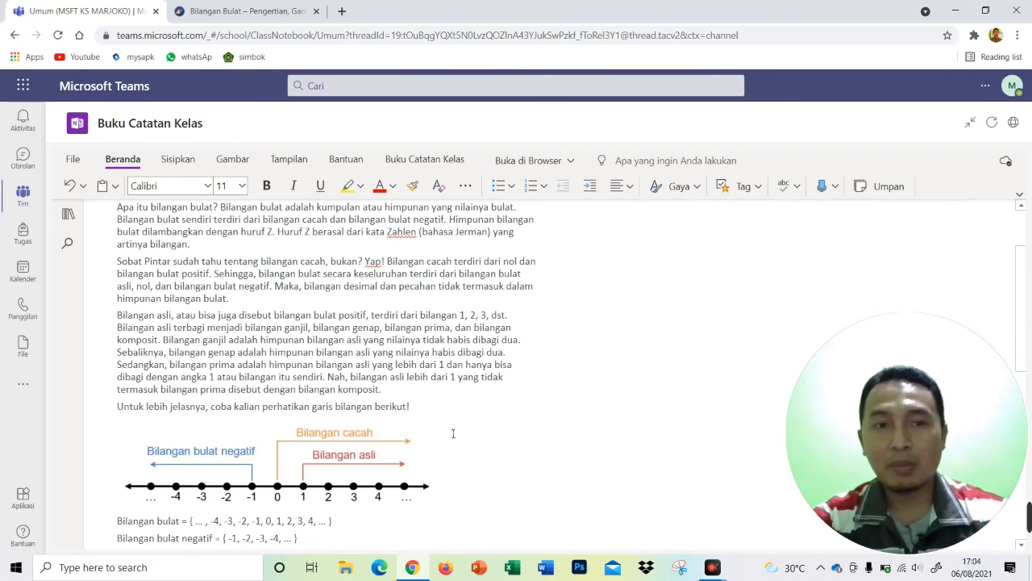
scroll(454, 433, down, 3)
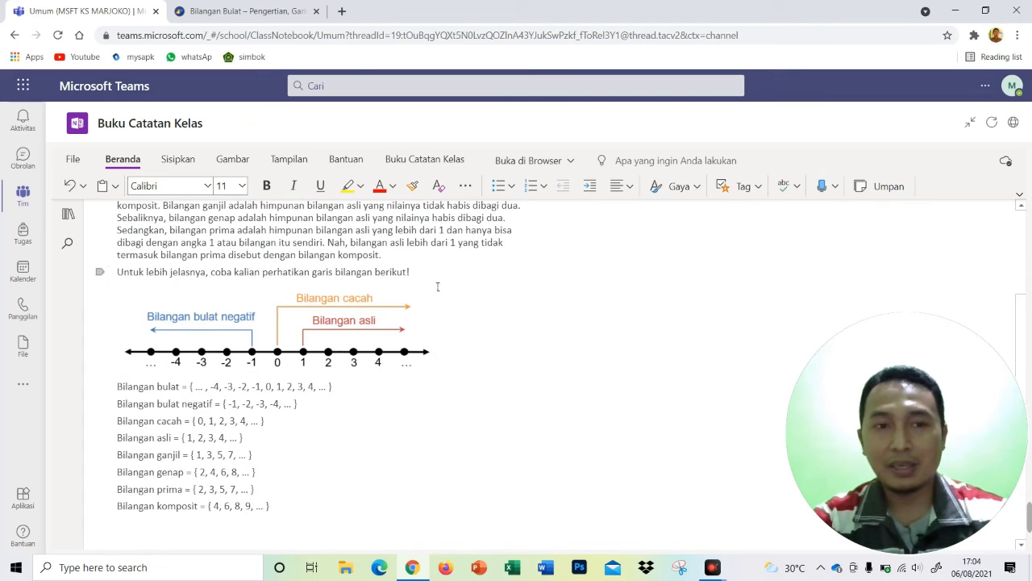
Load portal.office.com in the browser tab holding the article and open PowerPoint for the web
click(230, 12)
click(335, 37)
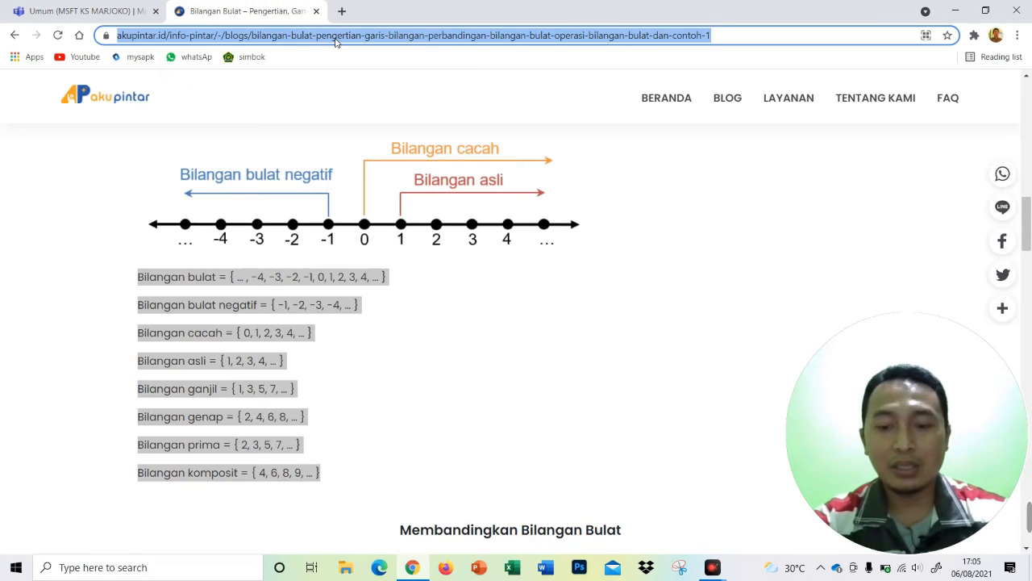
text(portal.office.com)
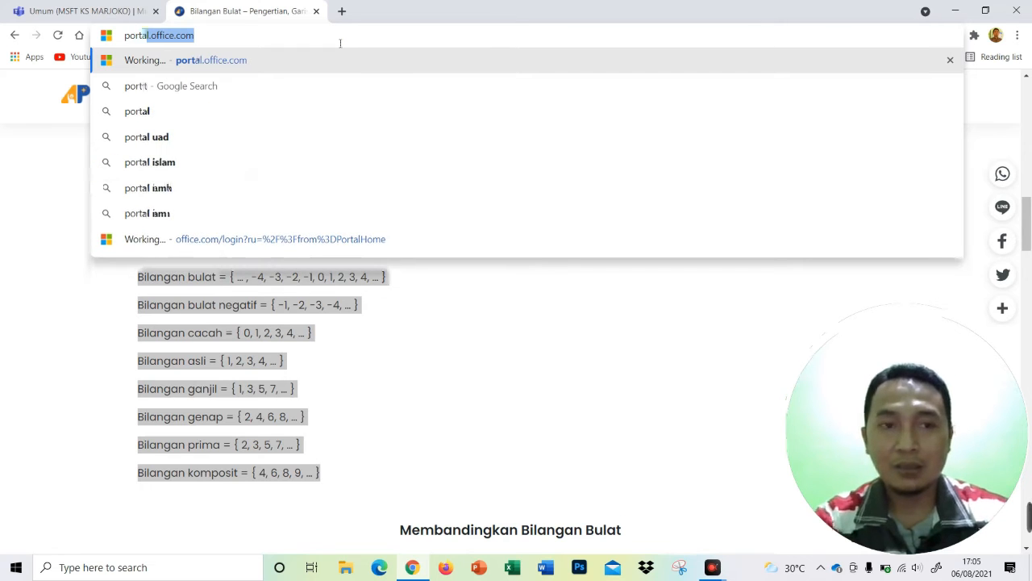
key(Return)
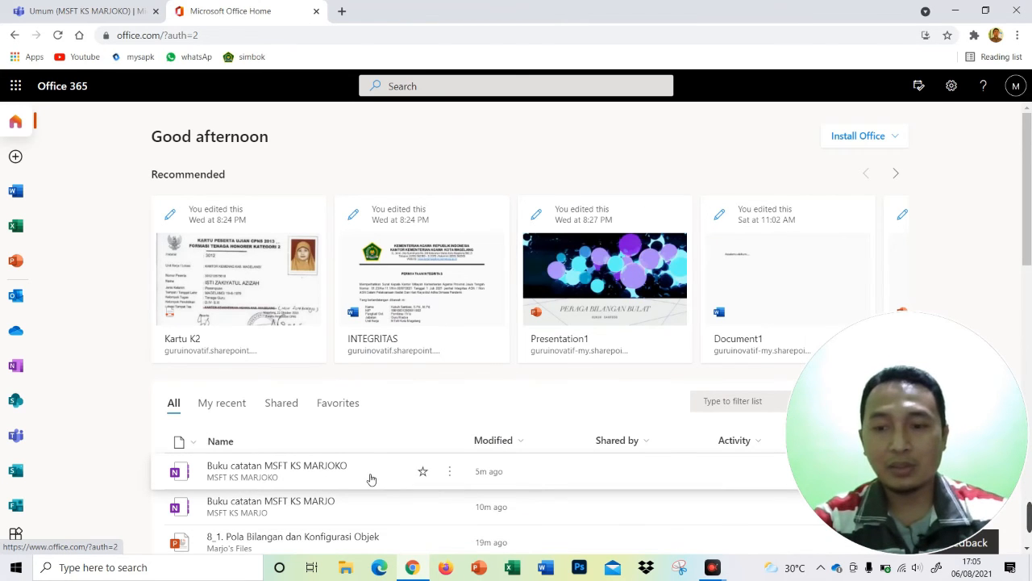
scroll(403, 504, down, 2)
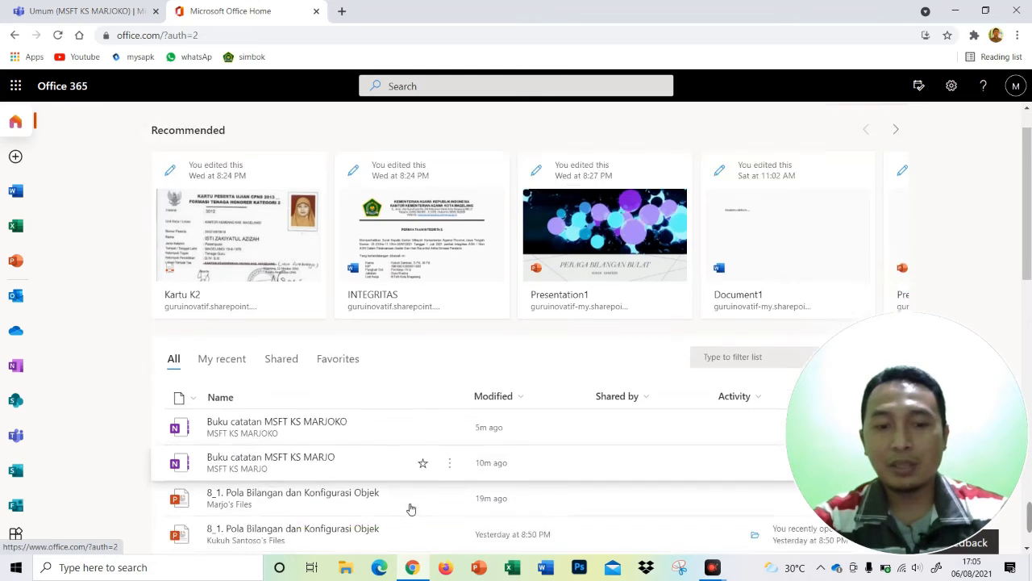
click(22, 269)
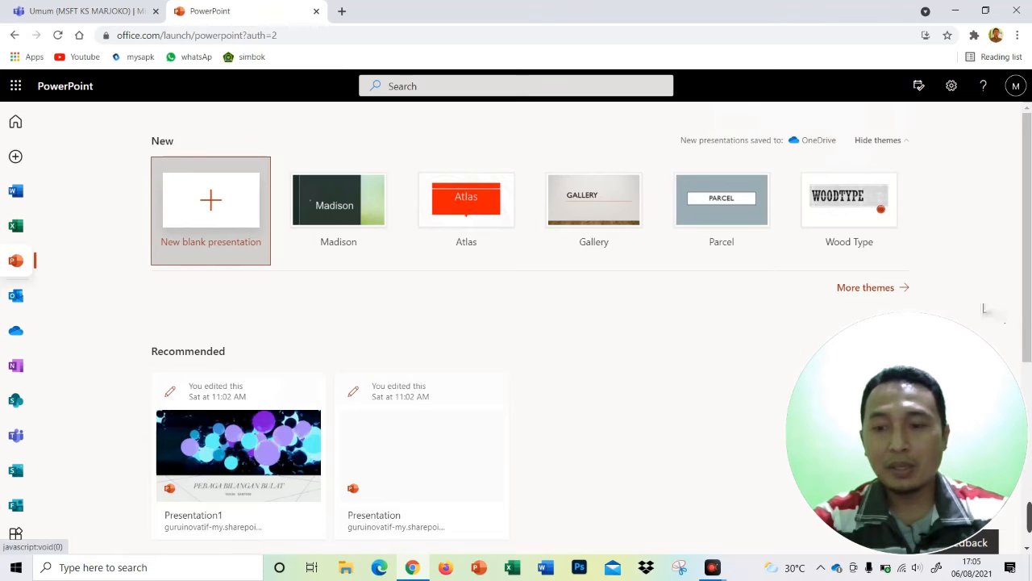
Start uploading a presentation to PowerPoint and browse to the DATA > School folder on Acer (C:)
scroll(910, 291, down, 5)
click(883, 251)
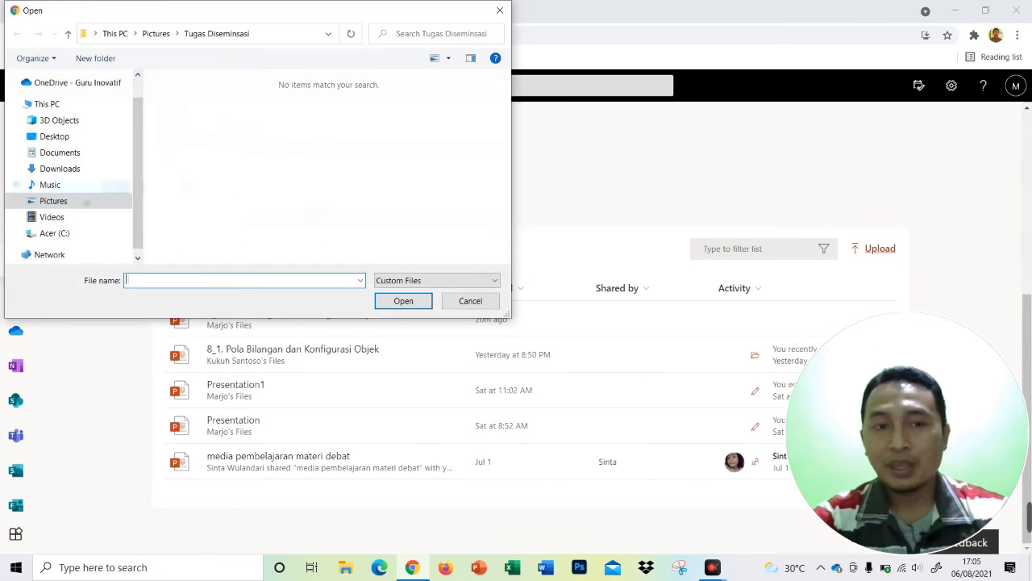
click(53, 234)
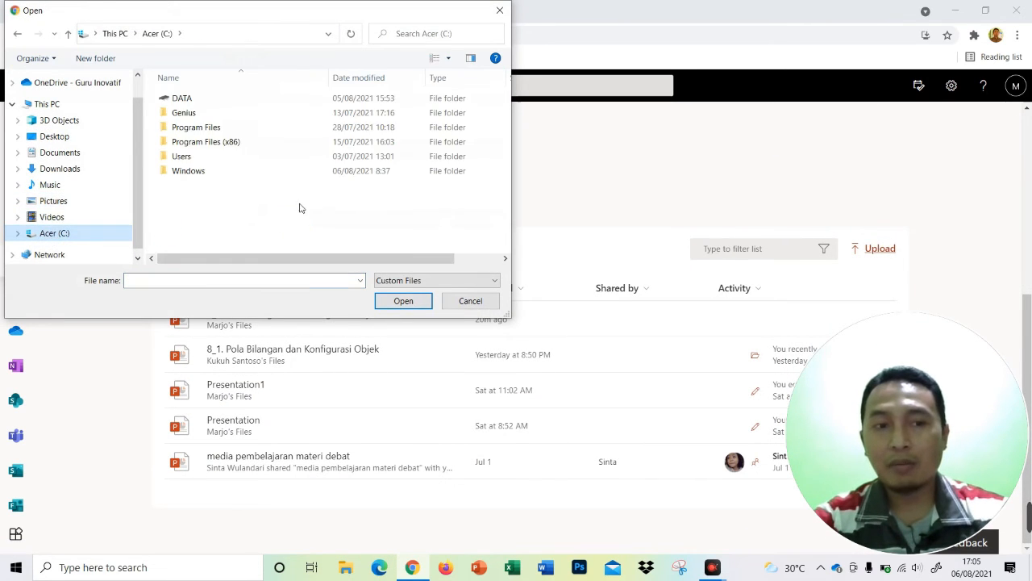
double_click(198, 98)
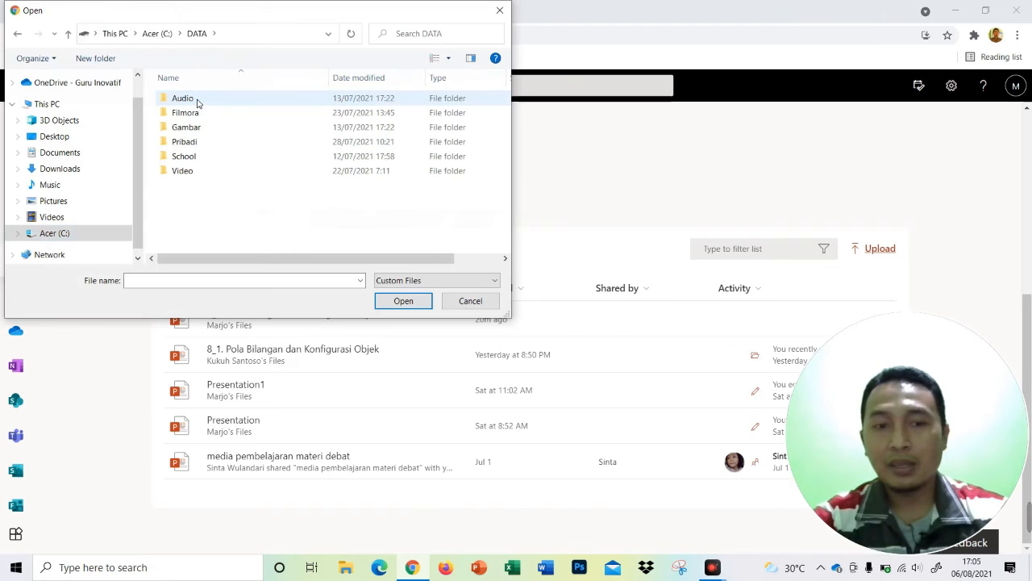
double_click(192, 158)
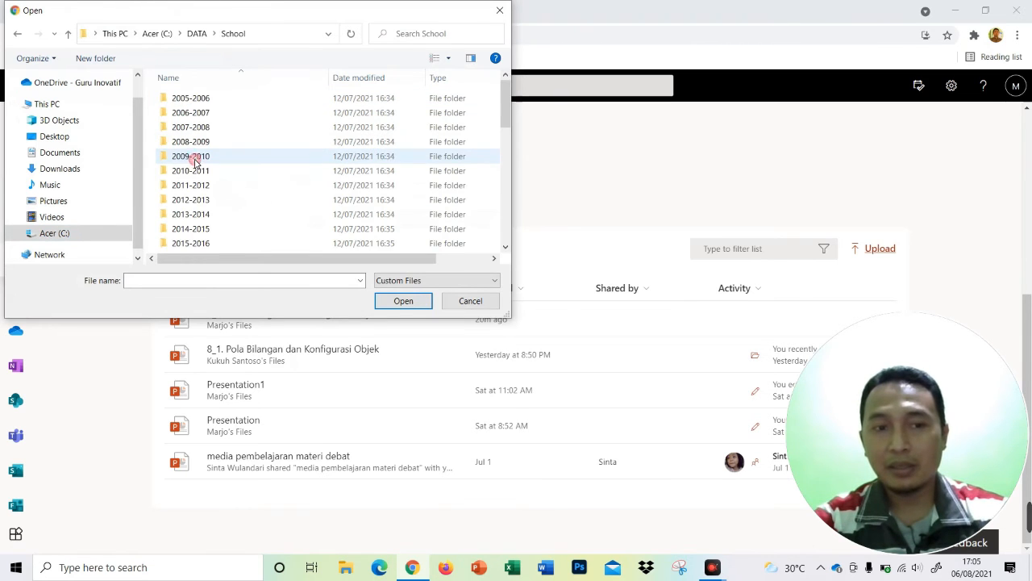
scroll(270, 196, down, 3)
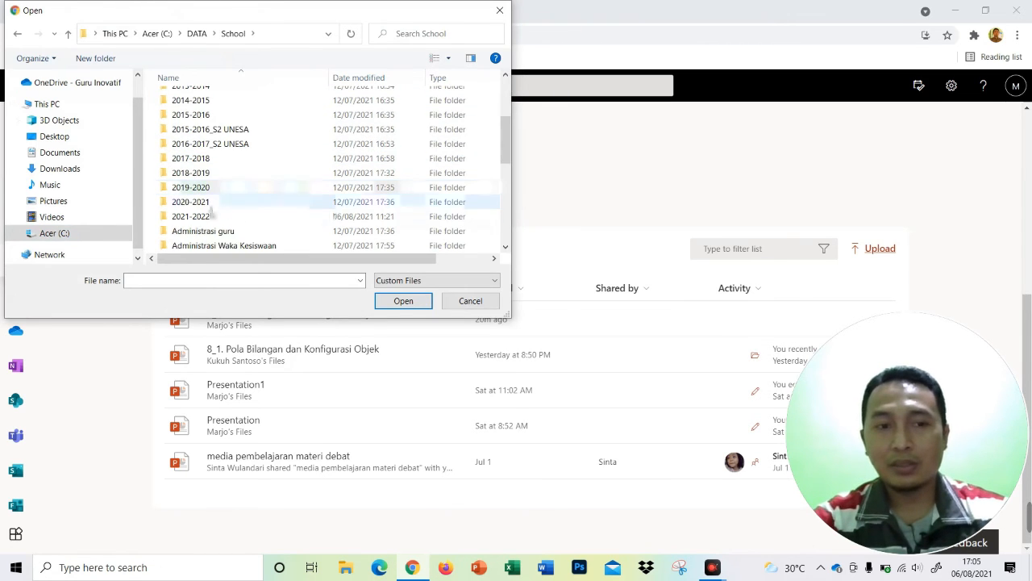
double_click(212, 220)
click(193, 33)
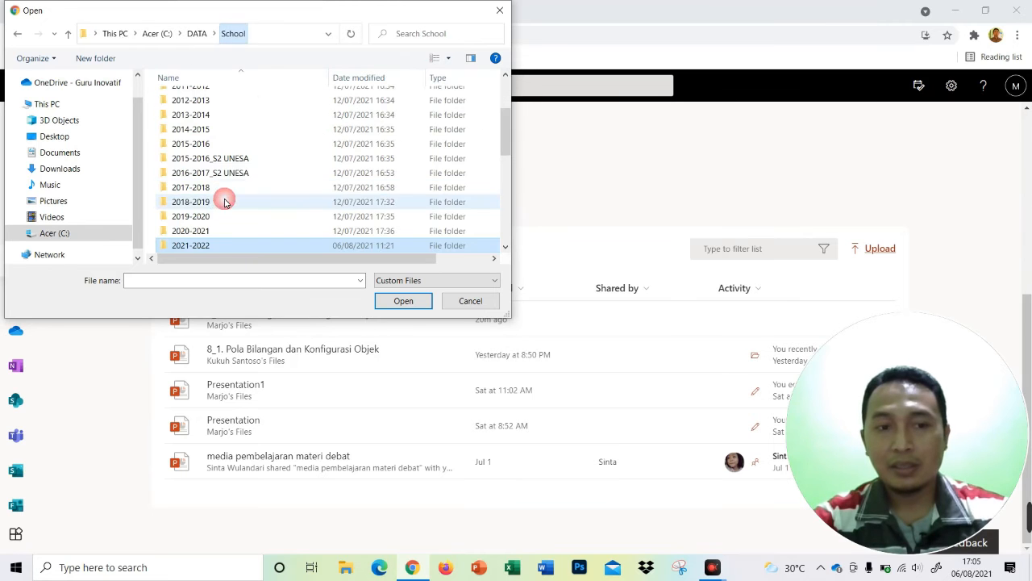
Upload "8_1. Pola Bilangan dan Konfigurasi Objek" from the 2020-2021 > Semester I > Materi Ajar > PPT folder
double_click(203, 233)
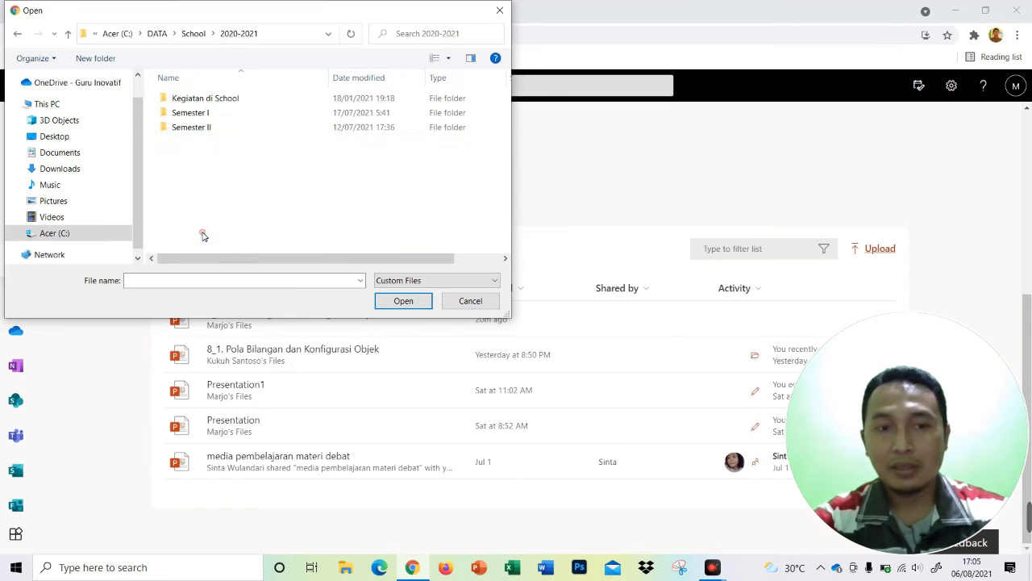
double_click(205, 115)
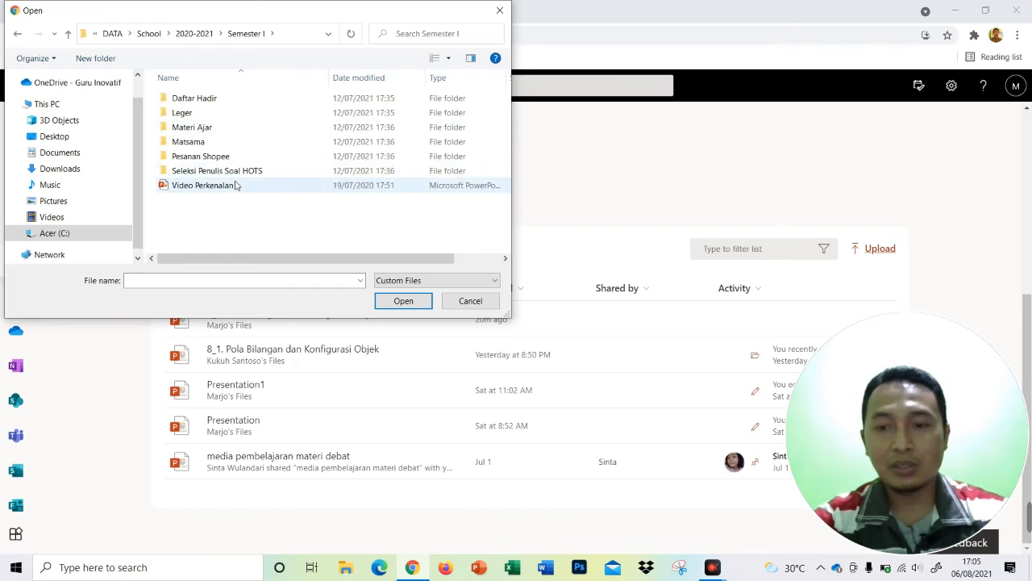
double_click(201, 128)
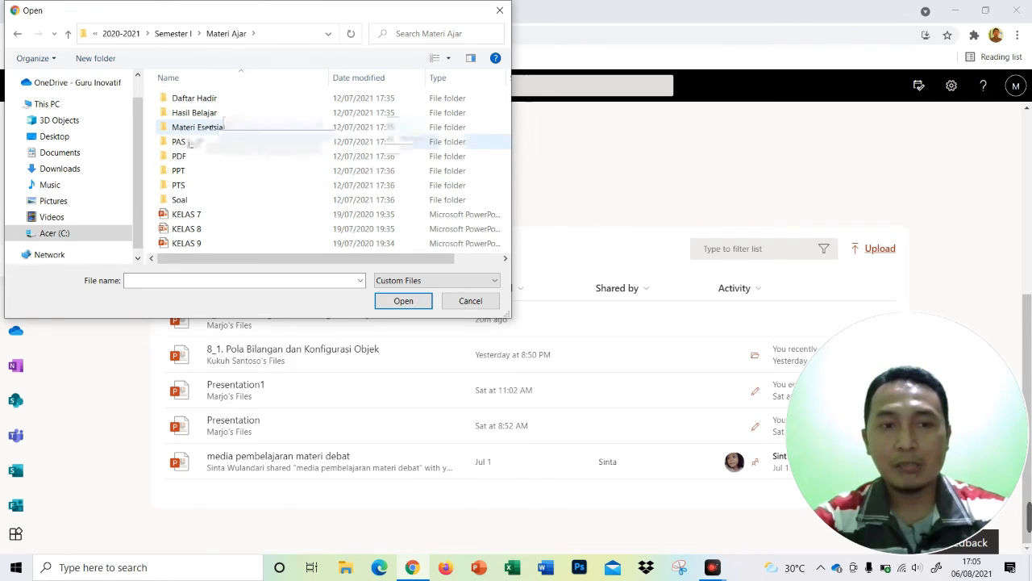
click(185, 172)
double_click(184, 172)
click(172, 99)
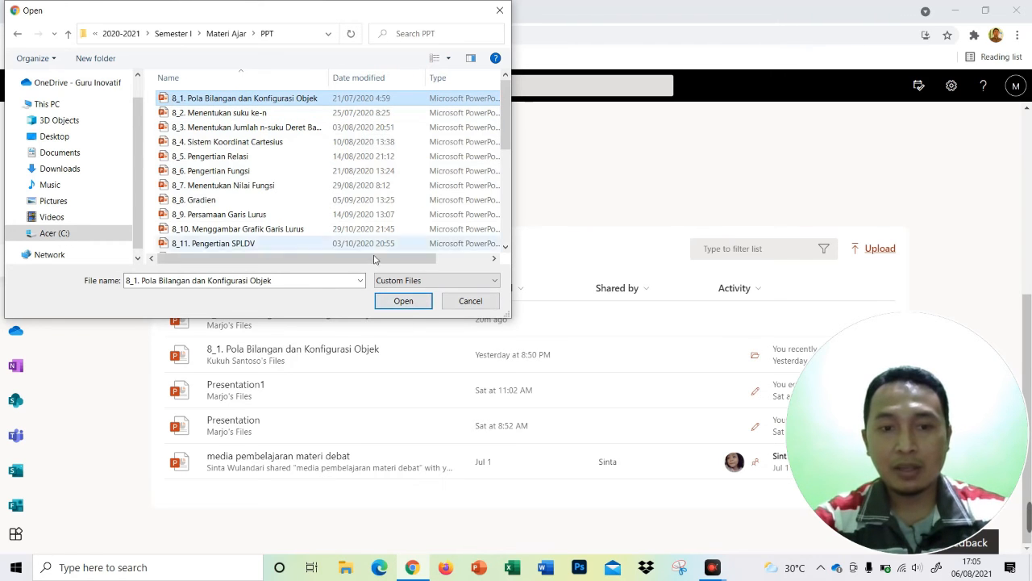
click(403, 300)
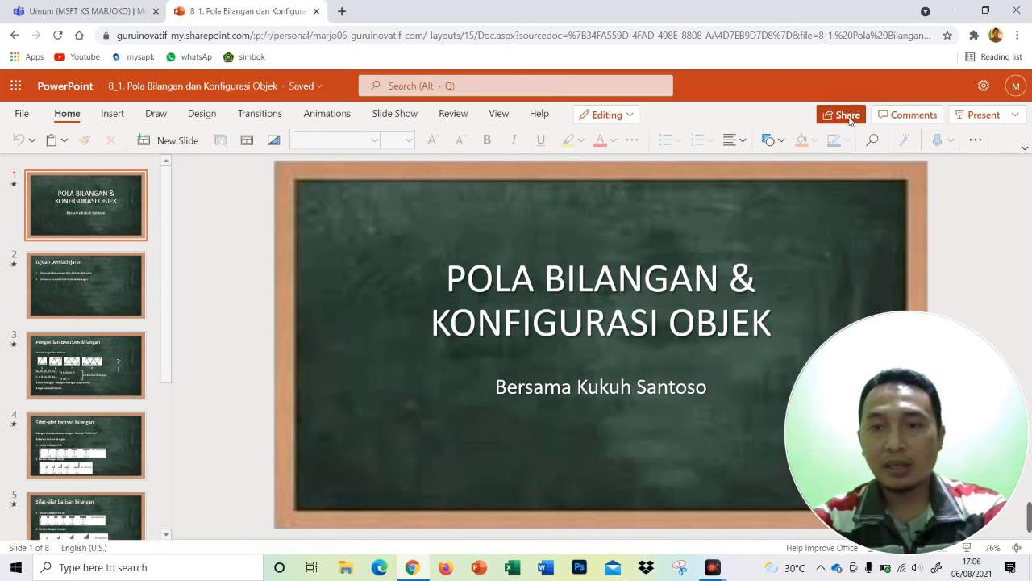
Copy the sharing link of the uploaded Pola Bilangan presentation and close the sharing dialog
click(843, 117)
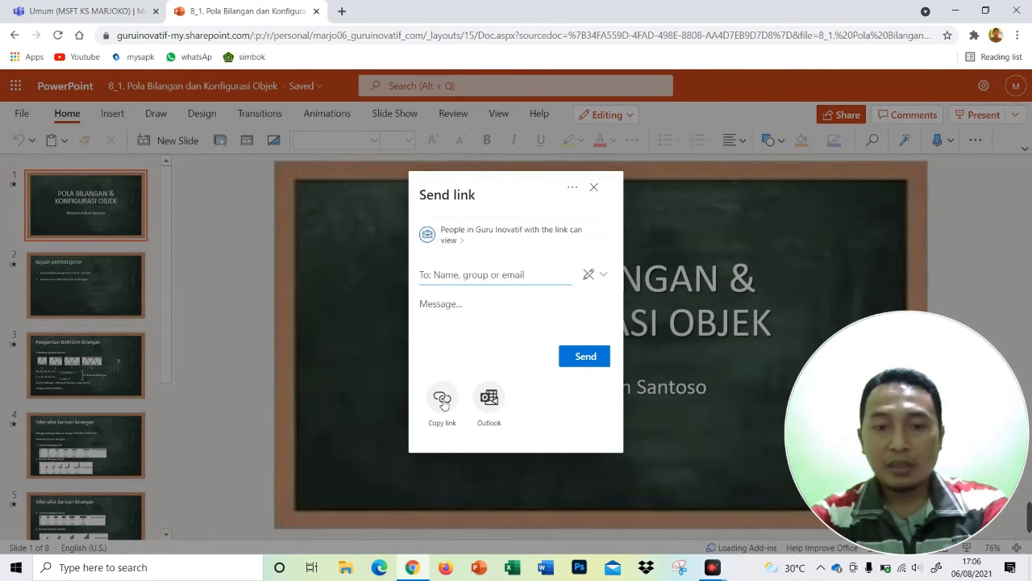
click(441, 399)
click(595, 327)
On the Teams notebook page, insert the copied presentation link below the Bilangan komposit line with the display text "Paparan Pengertian Bilangan Bulat"
click(80, 12)
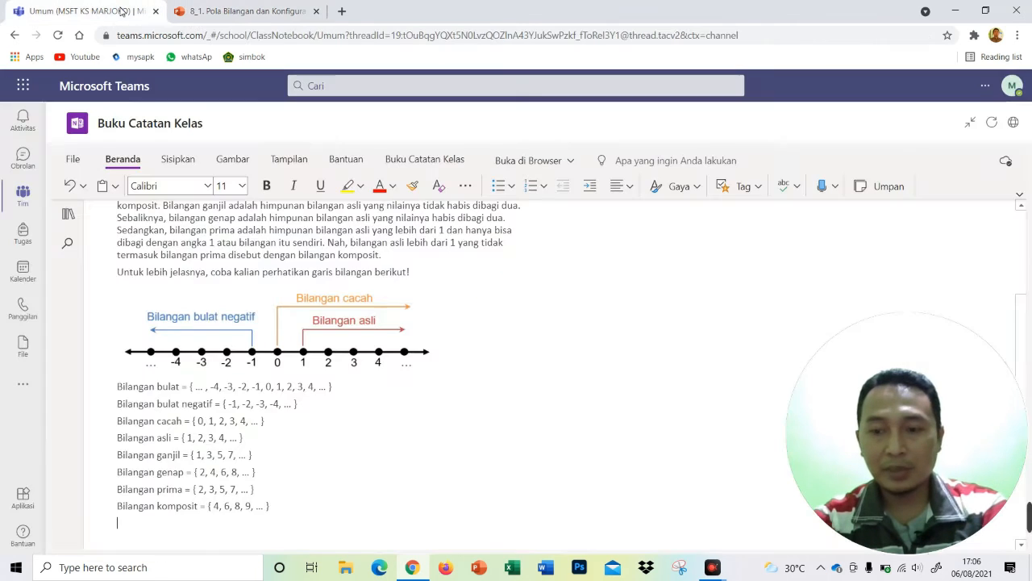
scroll(270, 350, down, 5)
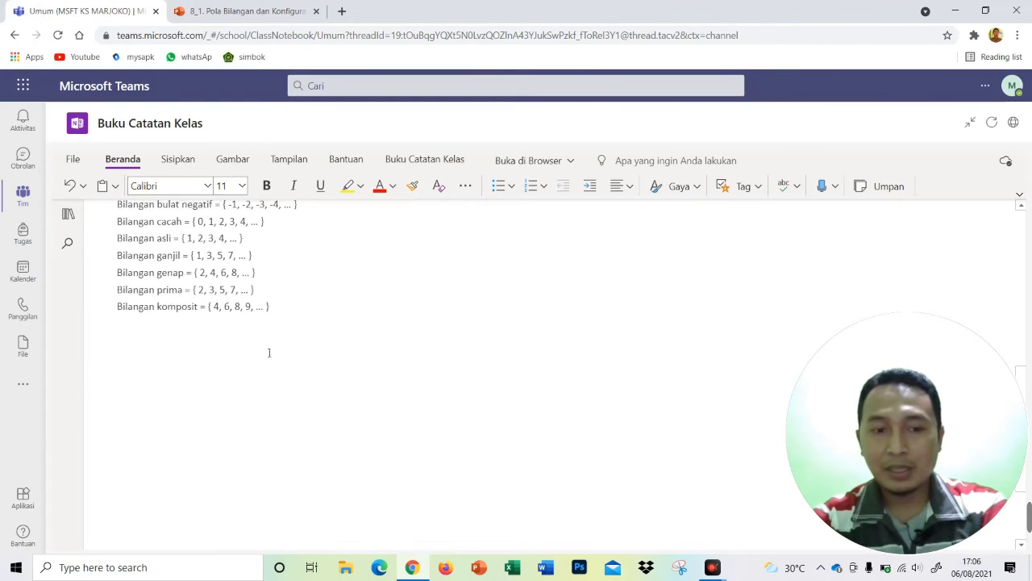
click(123, 339)
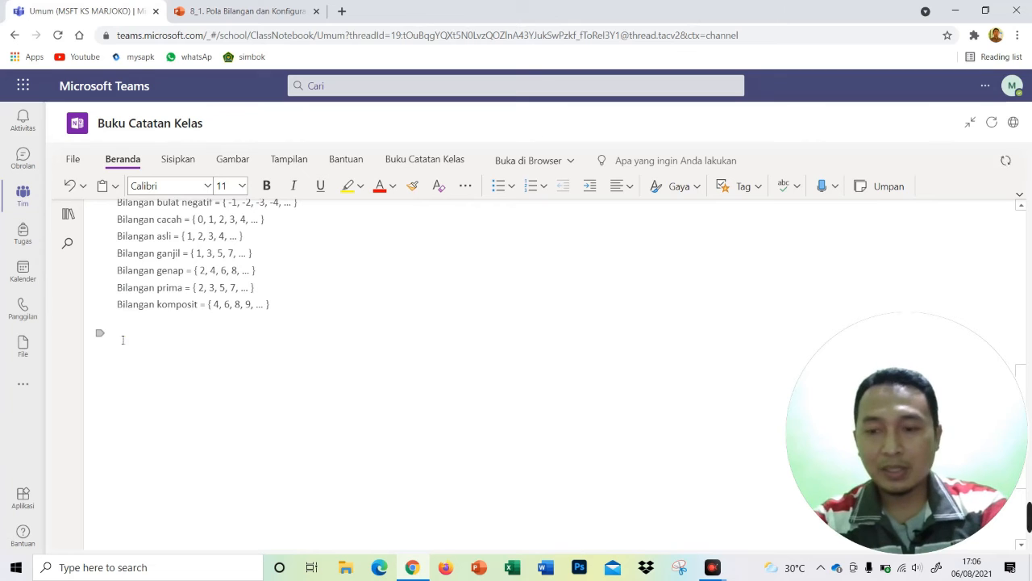
click(171, 160)
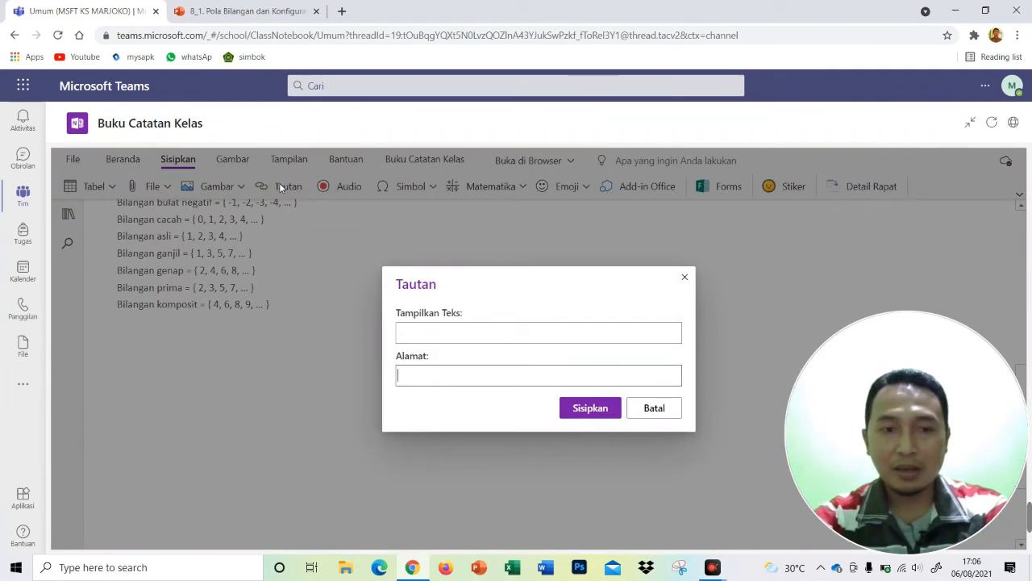
click(283, 188)
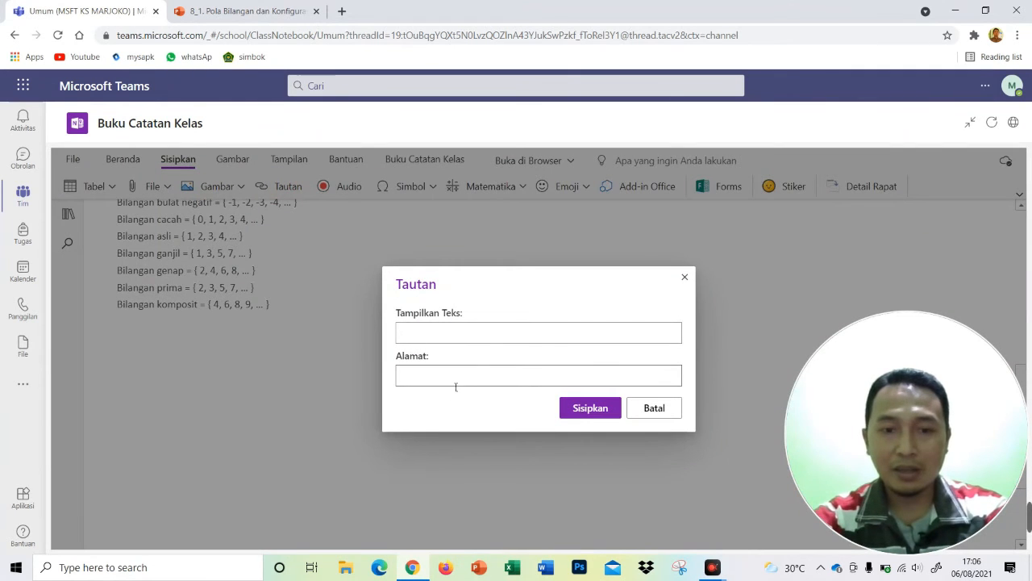
click(439, 381)
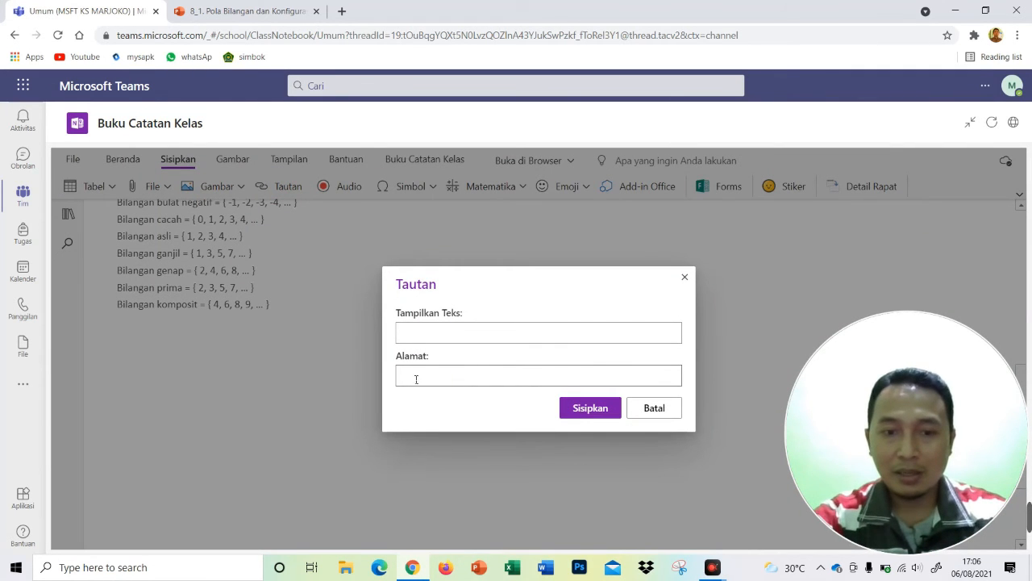
key(ctrl+v)
click(513, 358)
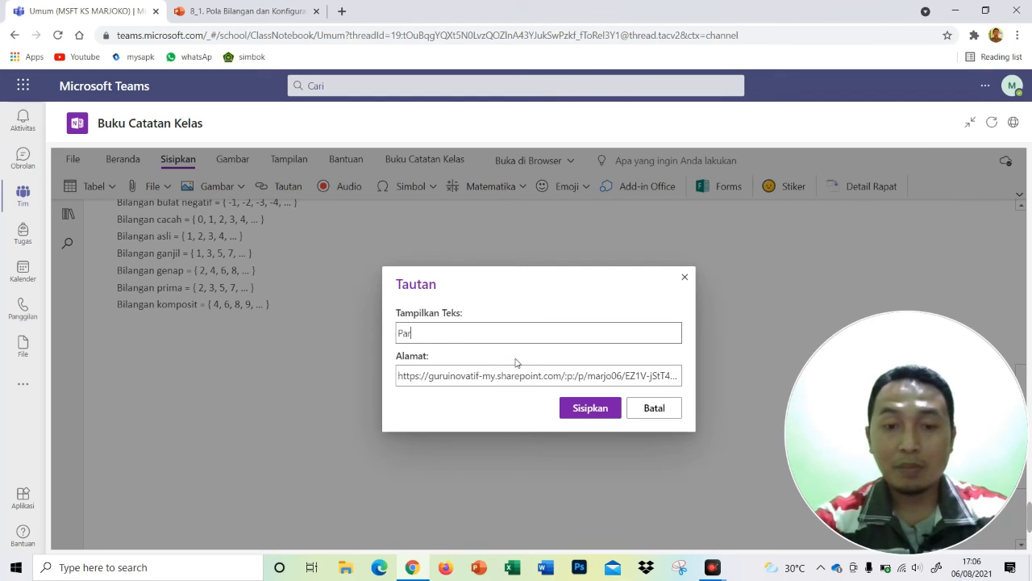
text(Paparan)
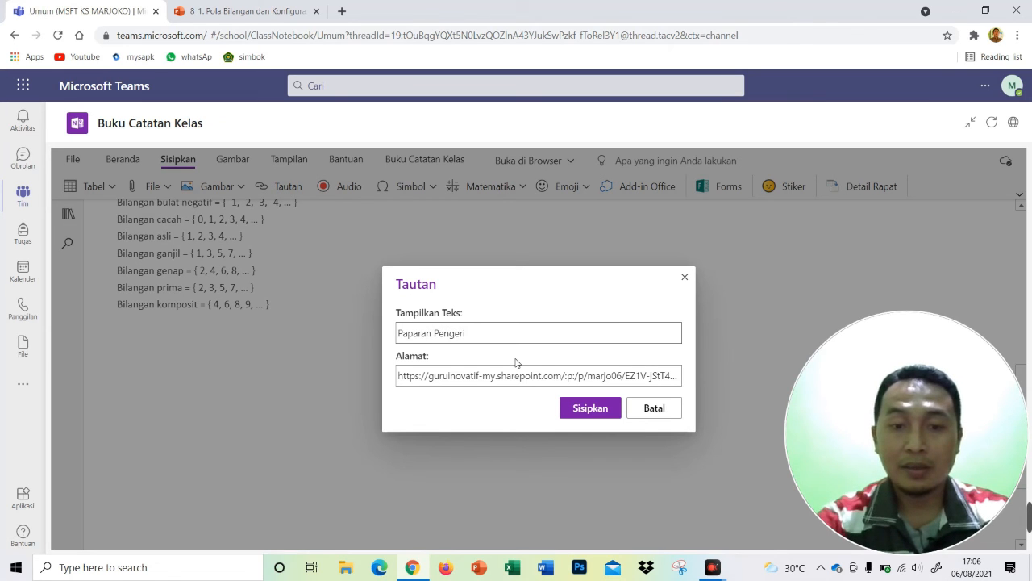
text(Pengertian Biln)
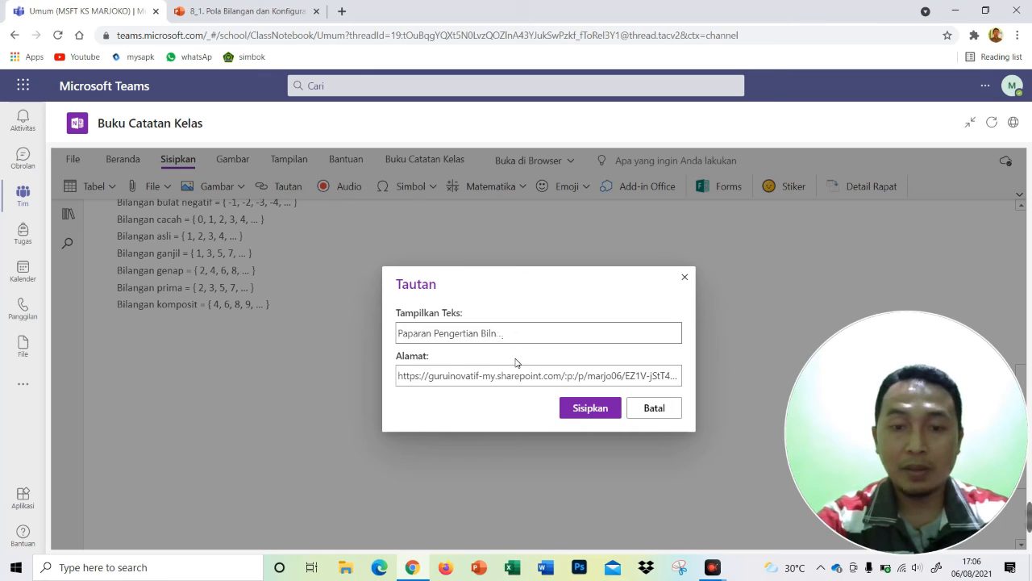
text(agangan Bulat)
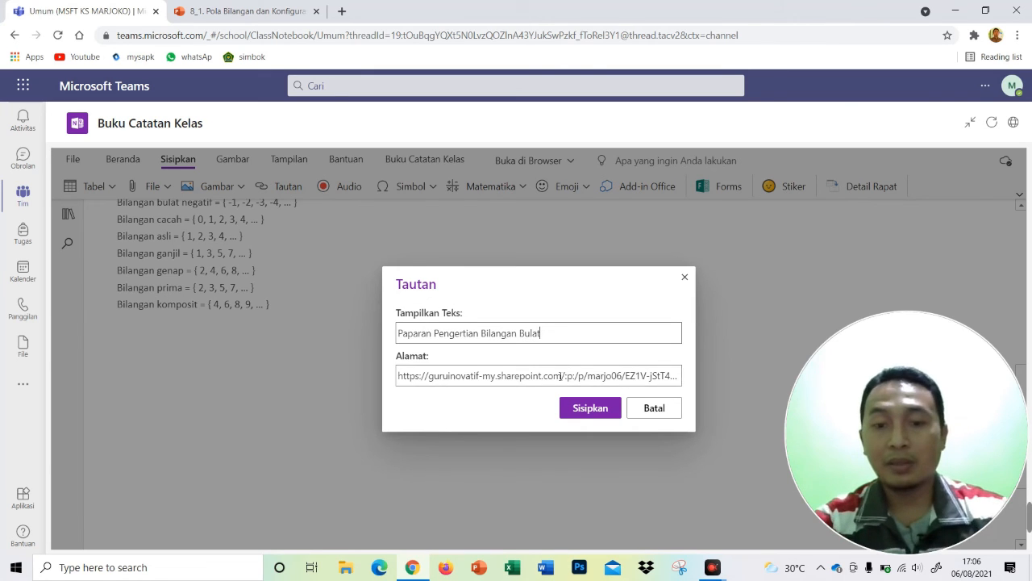
click(600, 408)
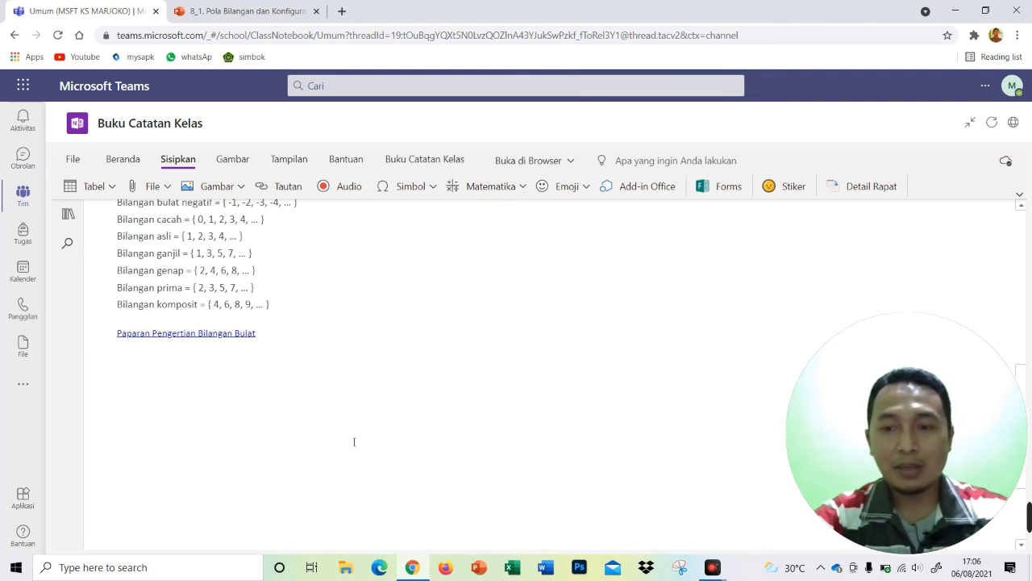
Show the notebook's section and page list beside the Pengertian Bilangan Bulat lesson and capture the whole browser window with Snipping Tool
click(69, 218)
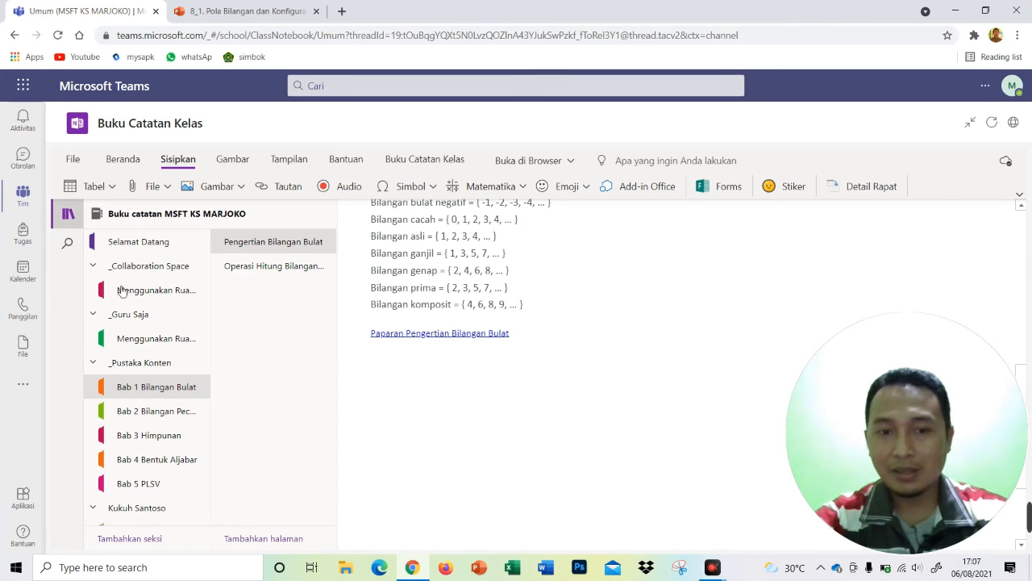
scroll(624, 381, up, 3)
scroll(630, 376, up, 2)
scroll(630, 377, down, 2)
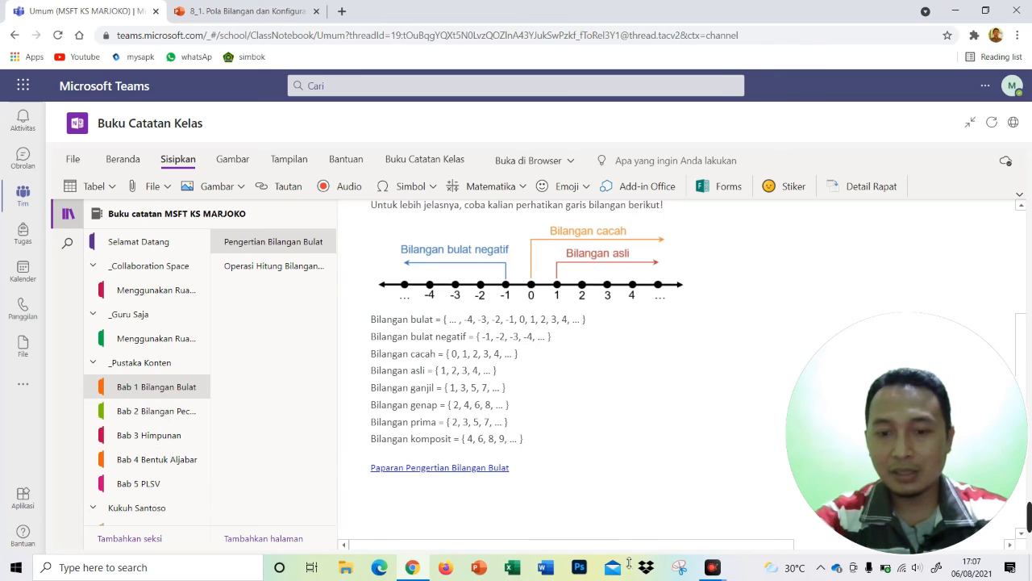
click(680, 567)
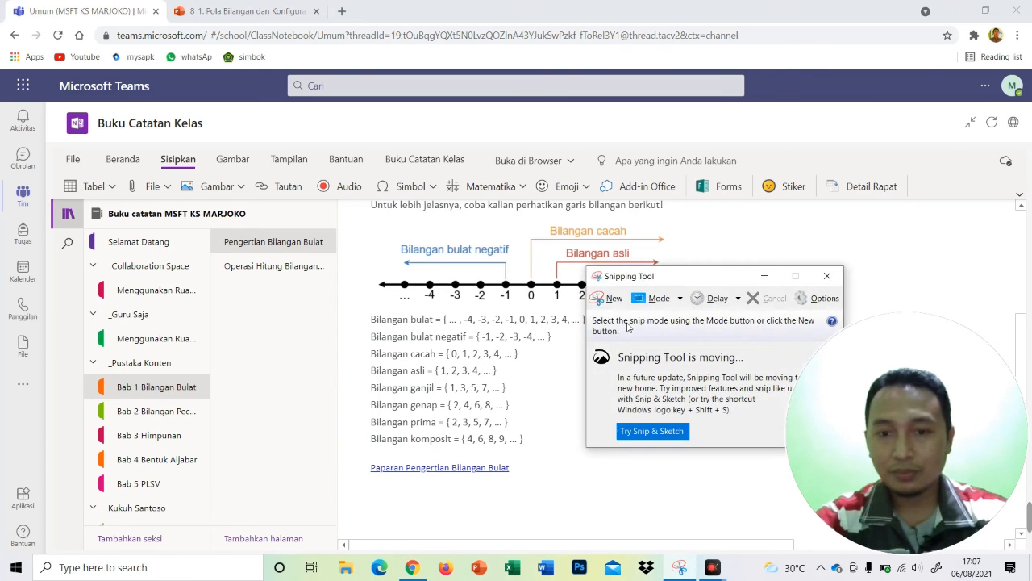
drag(12, 12, 1028, 545)
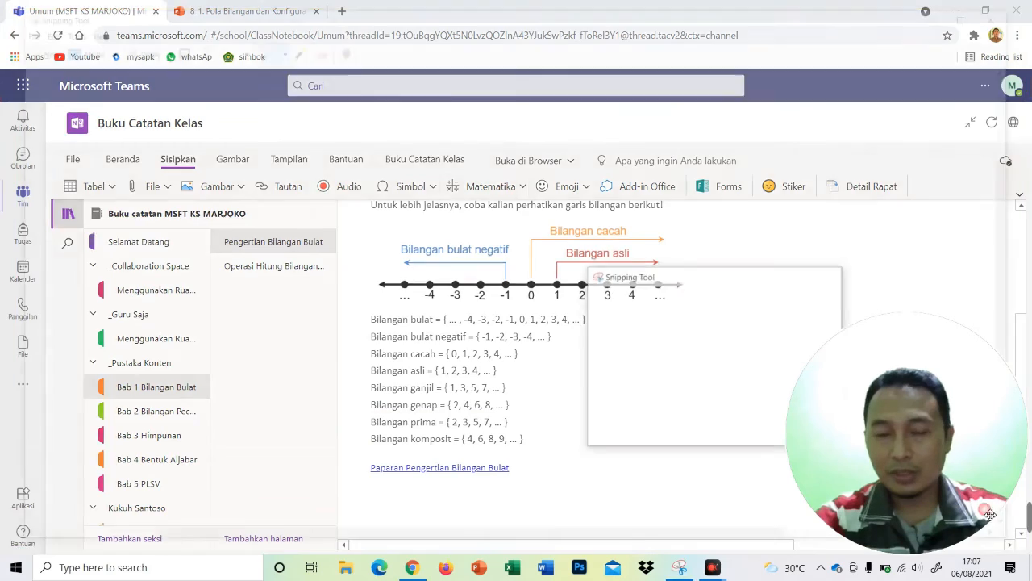
Save the capture as the JPEG file "Tugas Class Notebook" in Pictures > Tugas Diseminsasi and minimize Snipping Tool
click(177, 46)
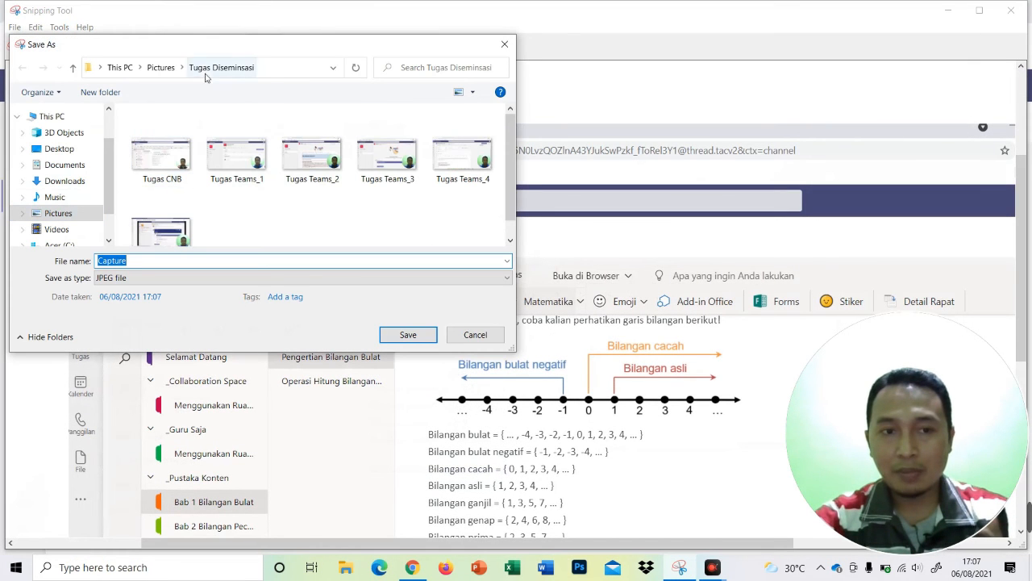
click(161, 68)
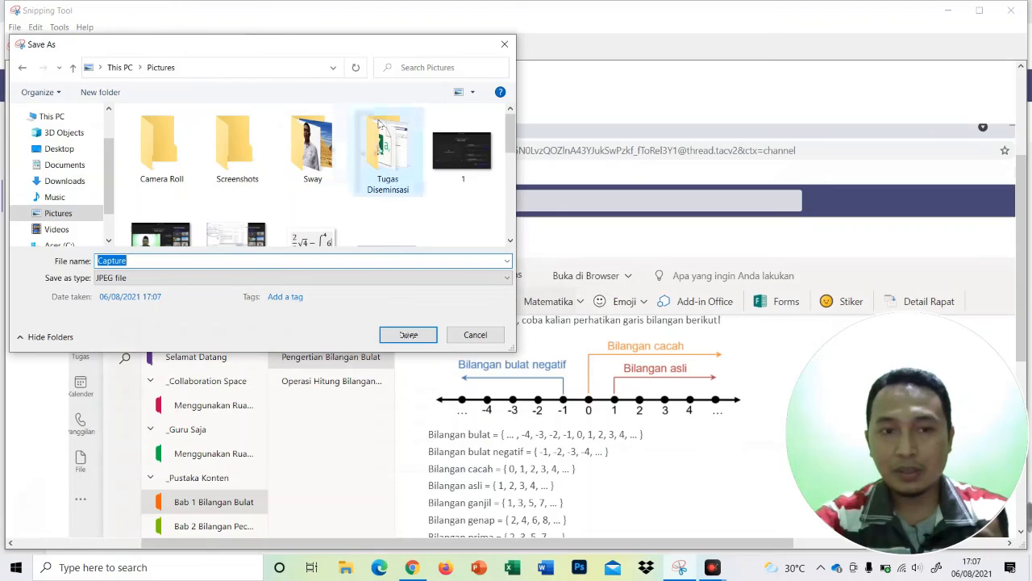
double_click(390, 145)
double_click(221, 257)
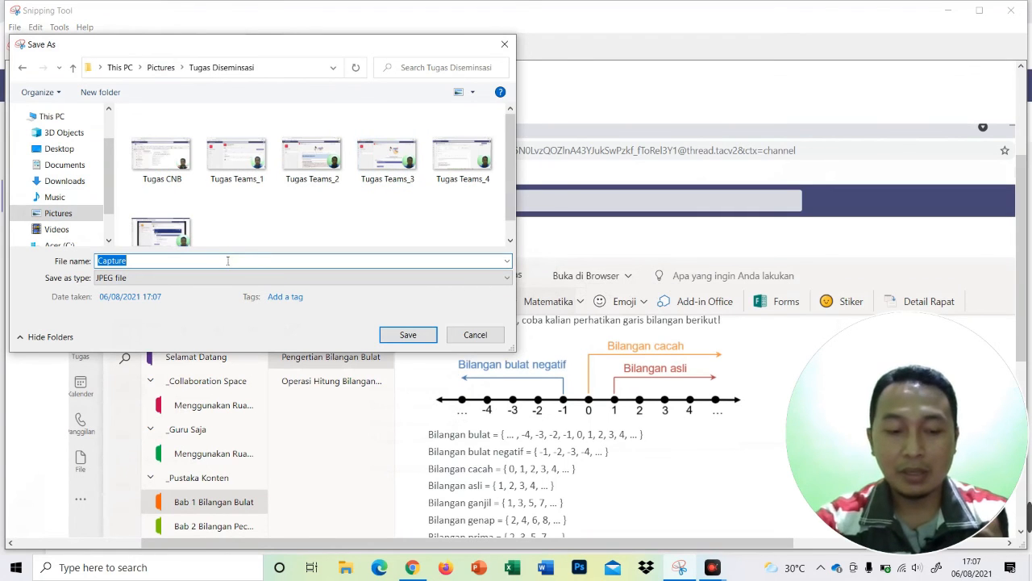
text(Tugas )
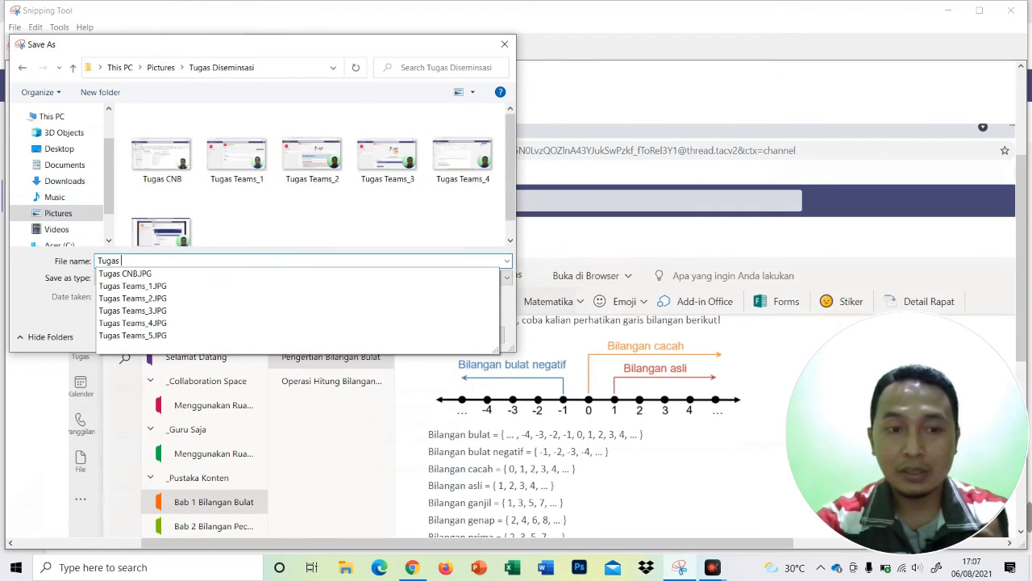
text(CLas)
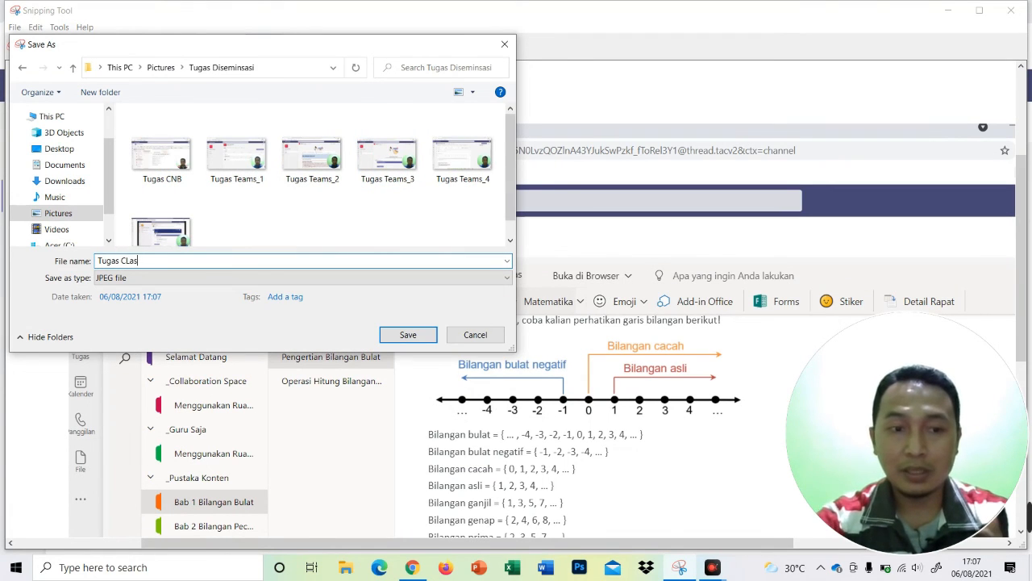
key(BackSpace)
key(BackSpace)
key(BackSpace)
text(lass Notebool)
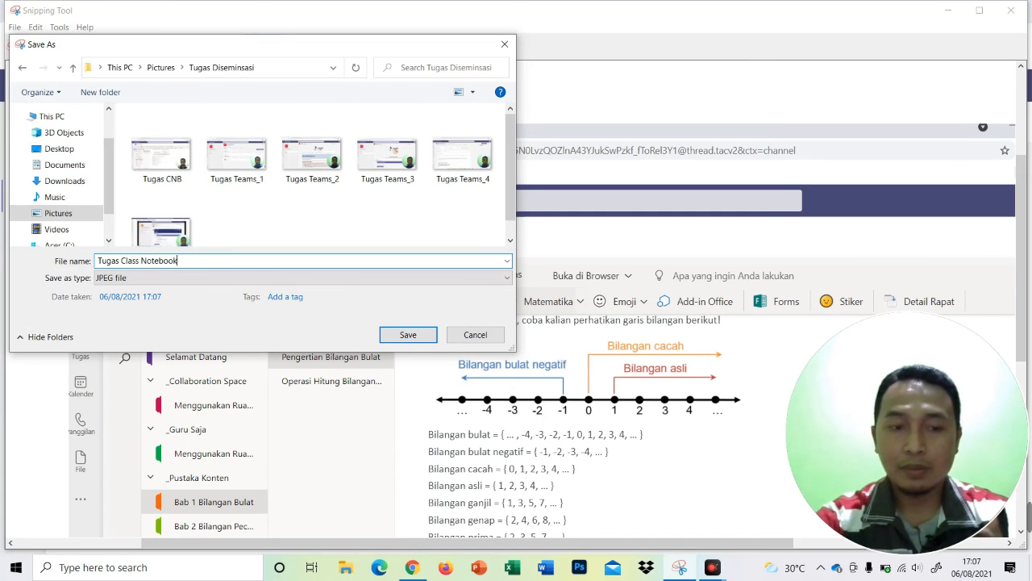
click(407, 334)
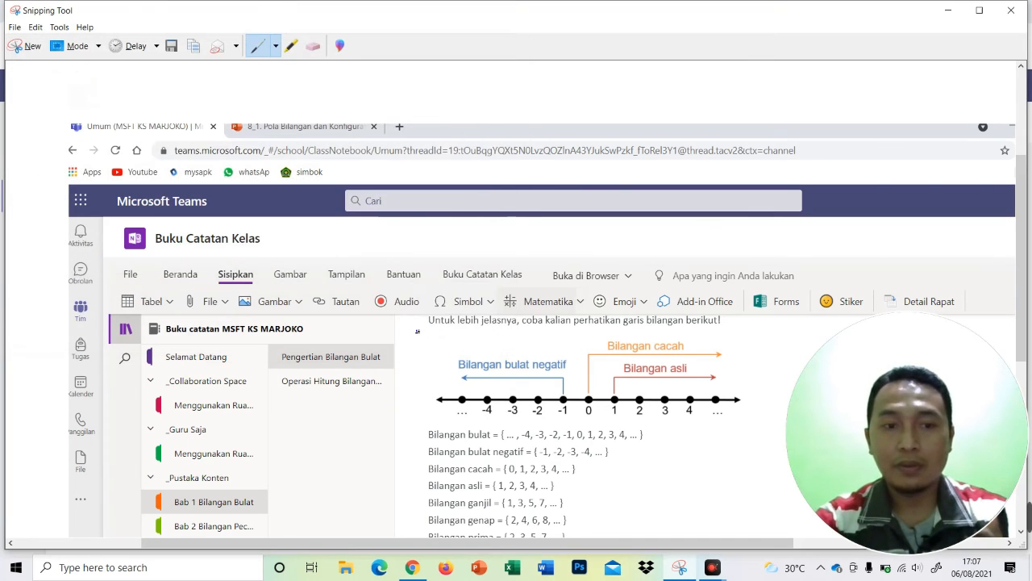
click(951, 12)
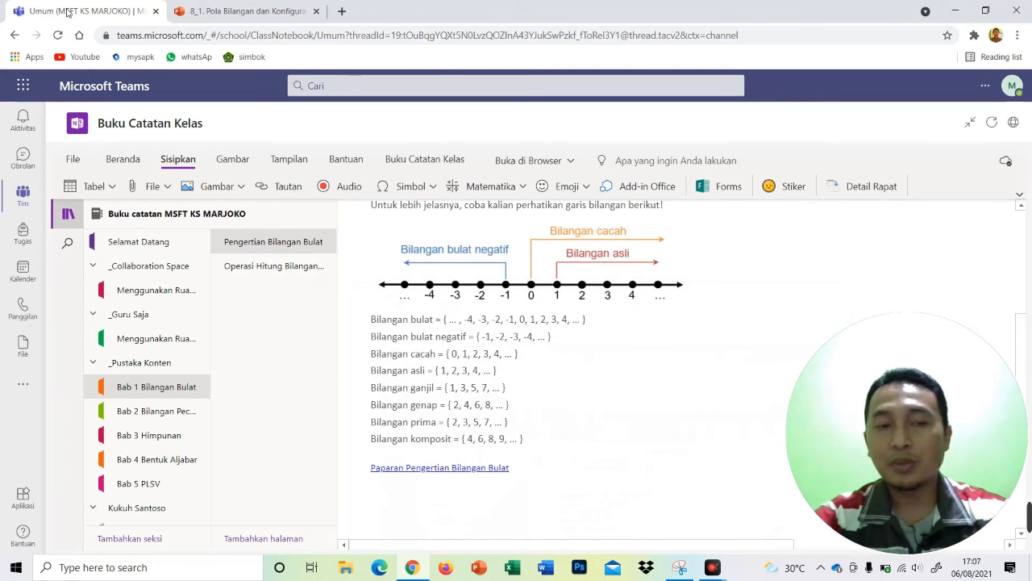
Open the "Tugas ClassNoteBook" assignment due 9 Agustus 2021 in Teams and start attaching a file from this device
click(23, 234)
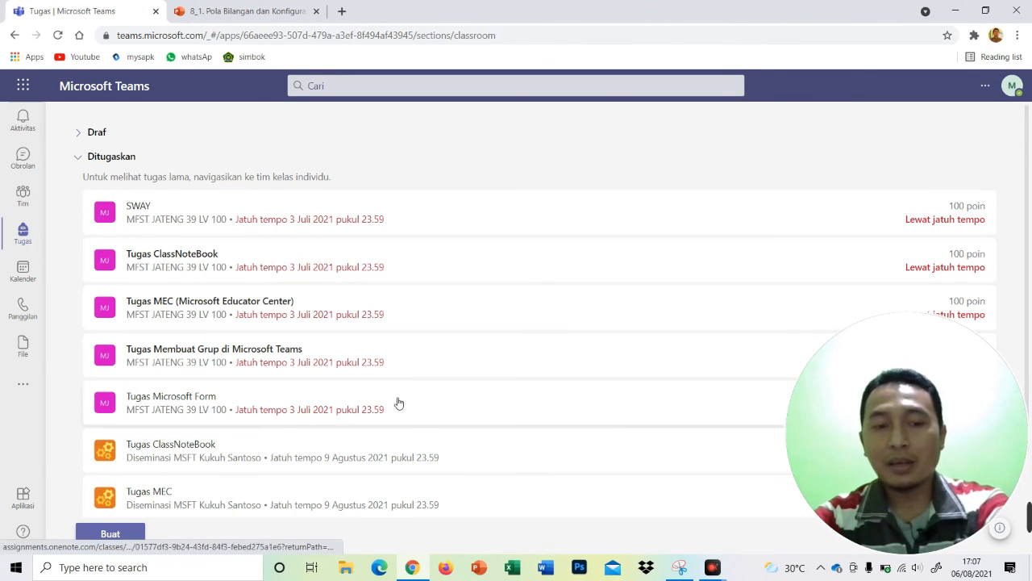
click(200, 449)
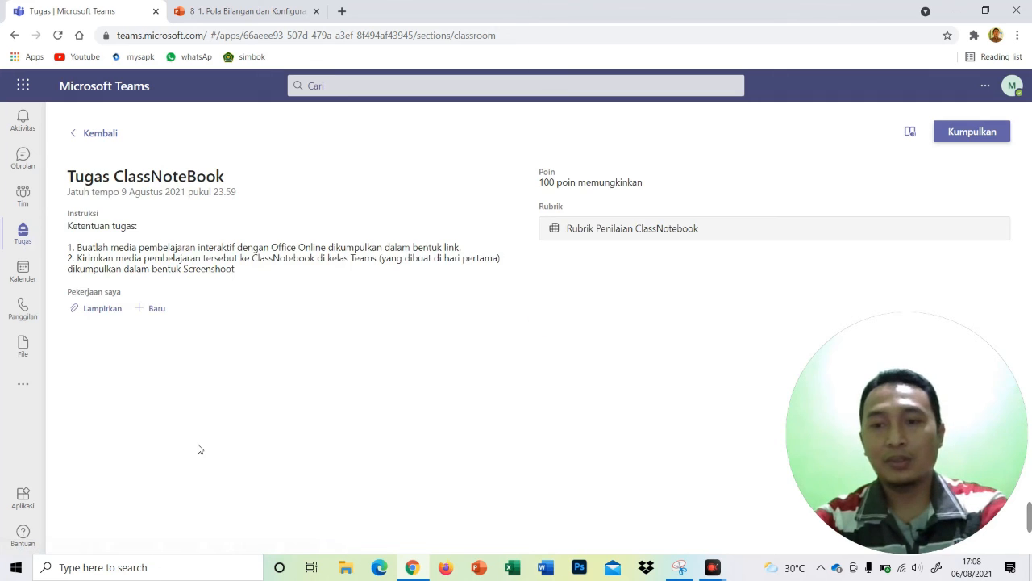
click(105, 312)
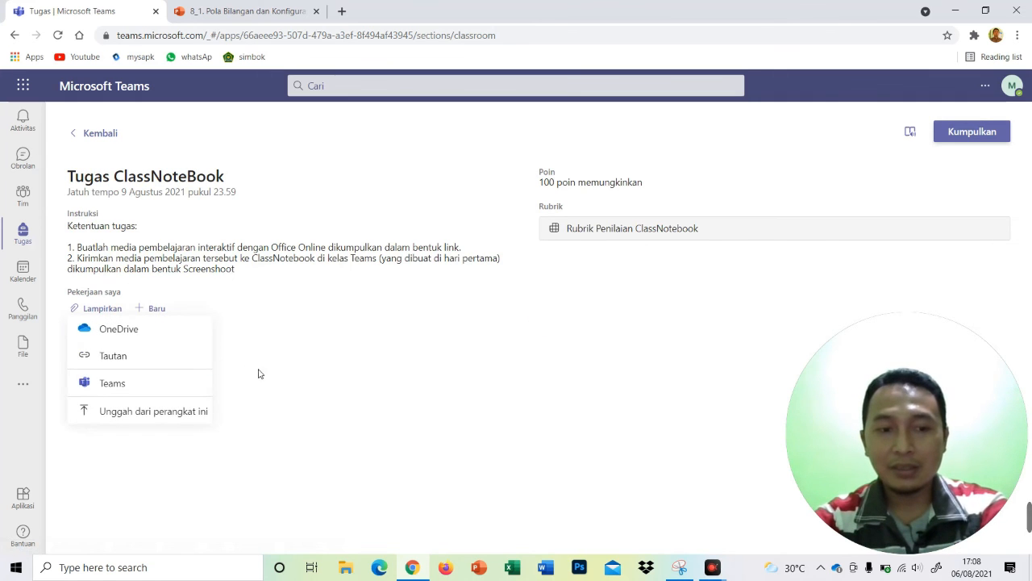
click(160, 415)
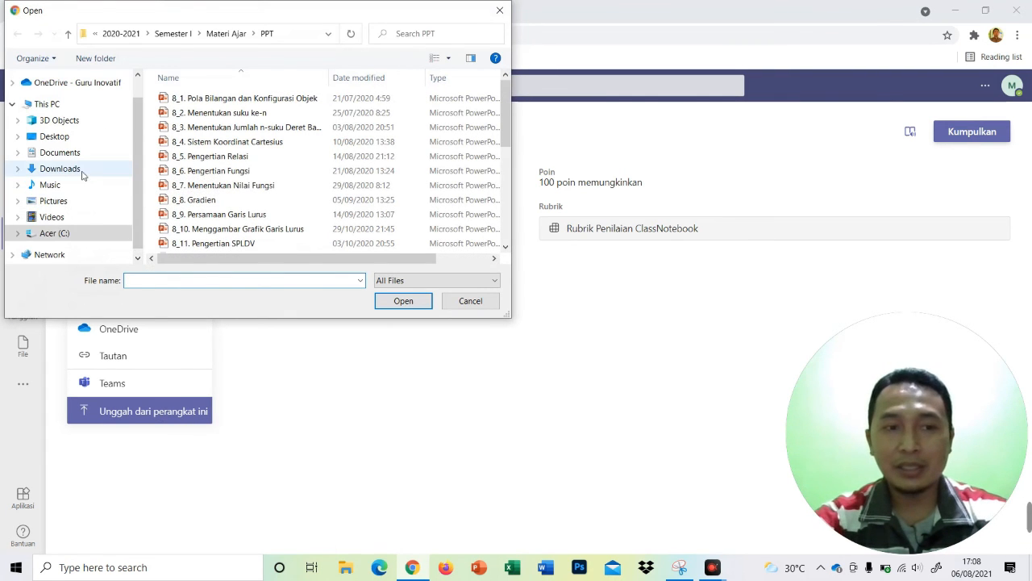
Attach the "Tugas Class Notebook" image from Pictures > Tugas Diseminsasi and submit the assignment
click(67, 201)
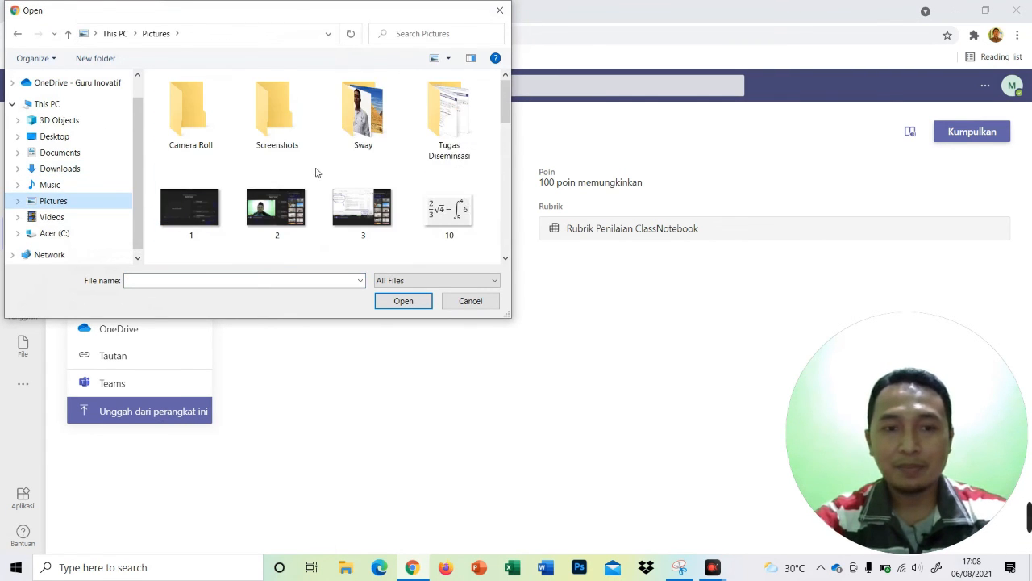
double_click(450, 125)
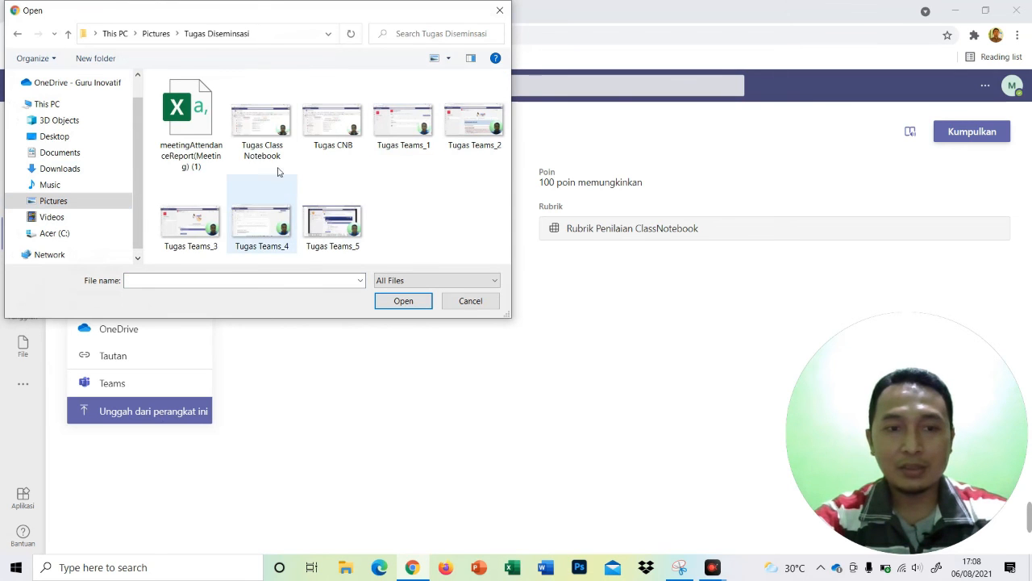
click(267, 133)
click(410, 307)
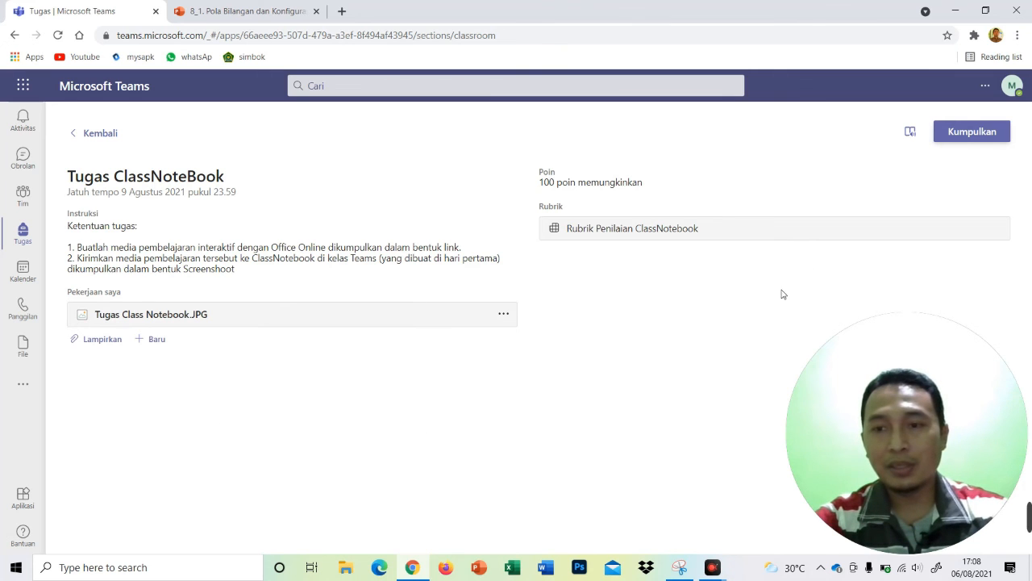
click(973, 132)
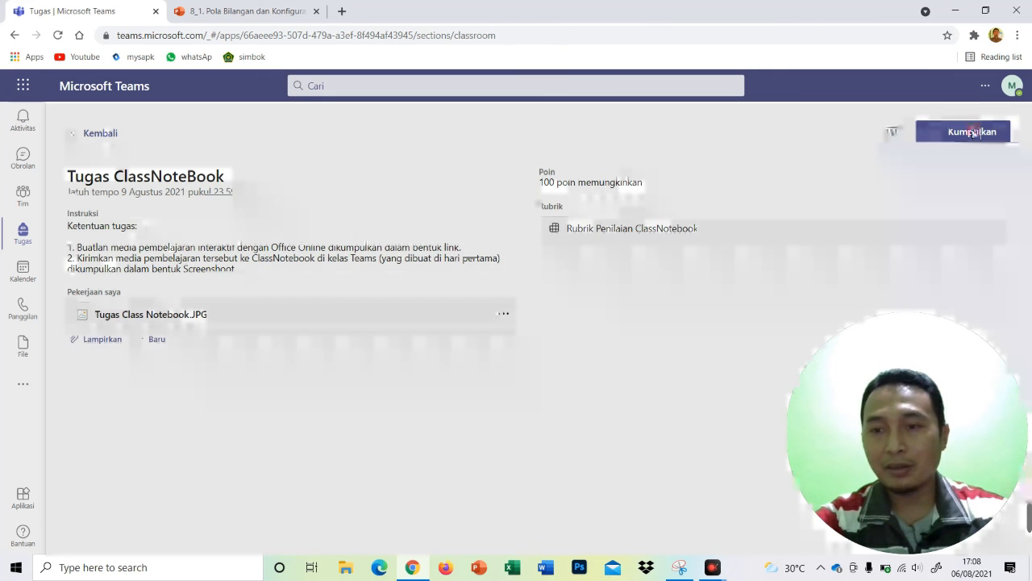